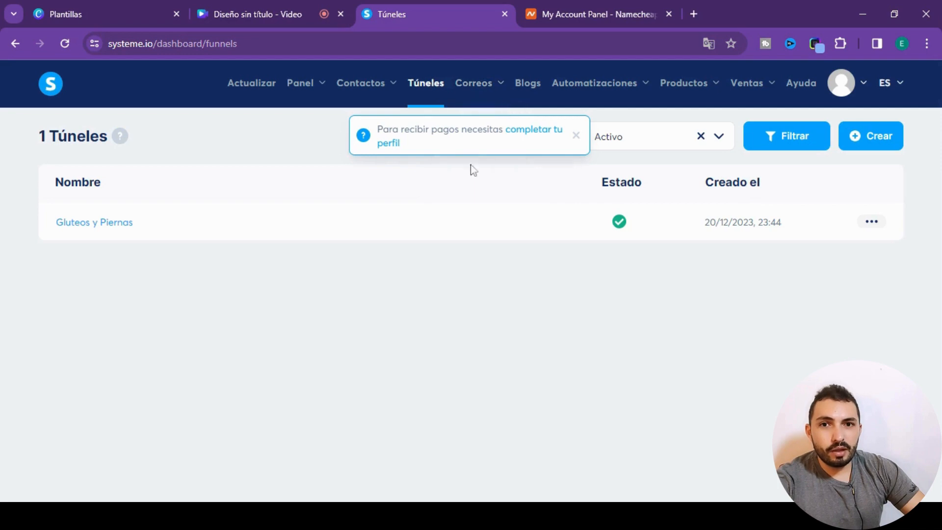
- Dismiss the notice about completing the profile to receive payments on the systeme.io funnels page
click(592, 14)
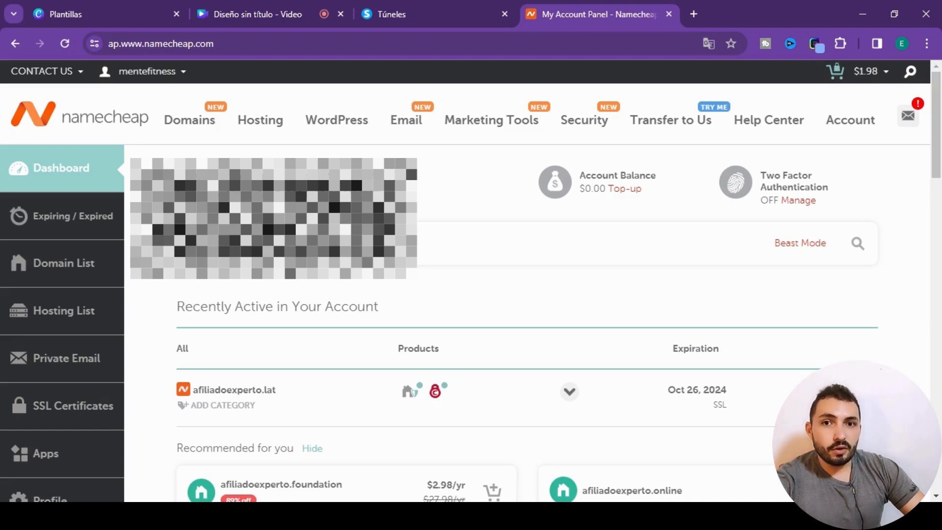
click(411, 9)
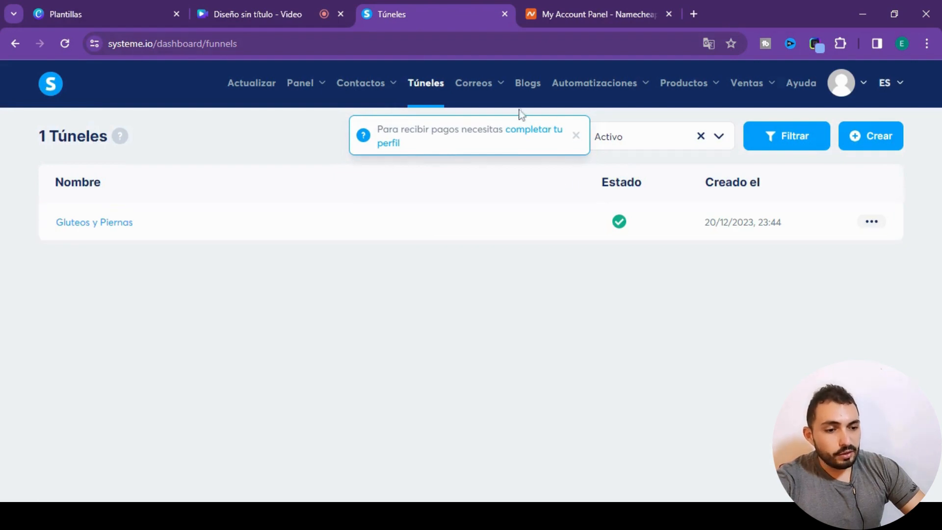
mouse_move(489, 91)
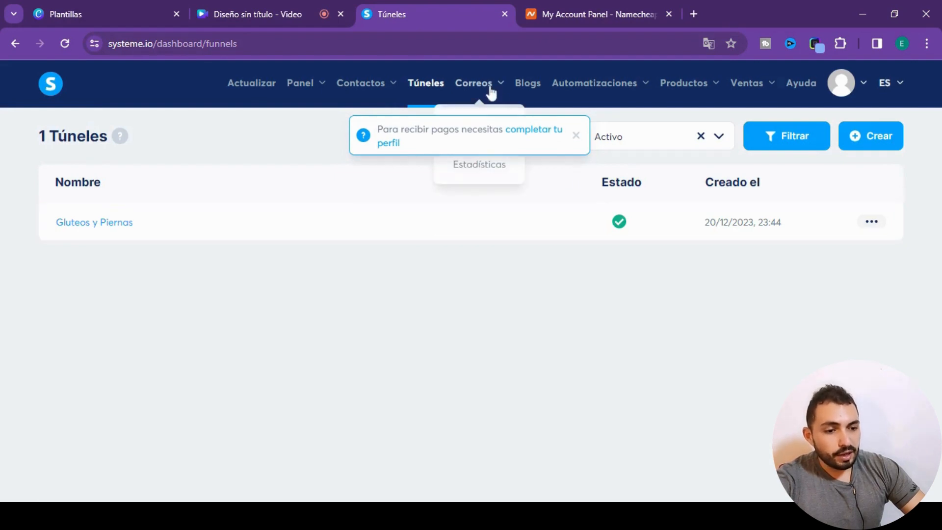
click(577, 135)
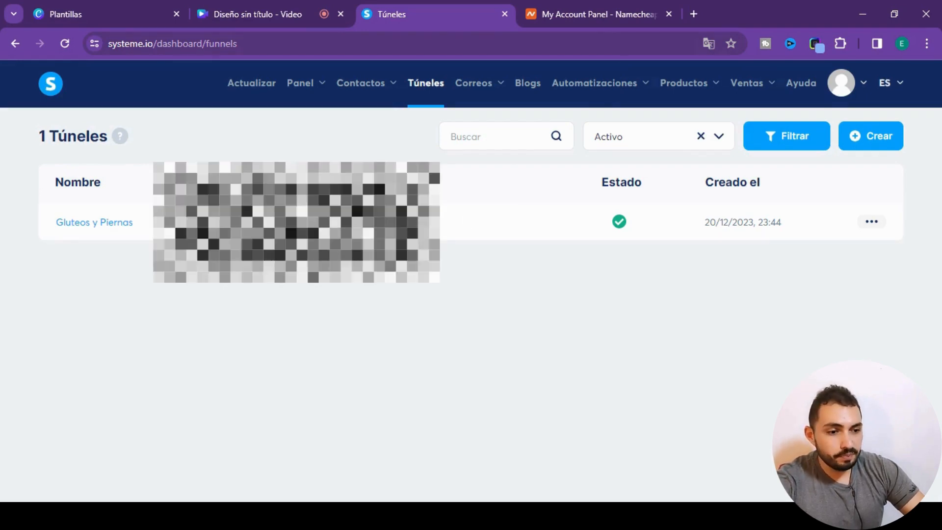
- Switch to Namecheap and view the Advanced DNS settings of the domain afiliadoexperto.lat
click(610, 16)
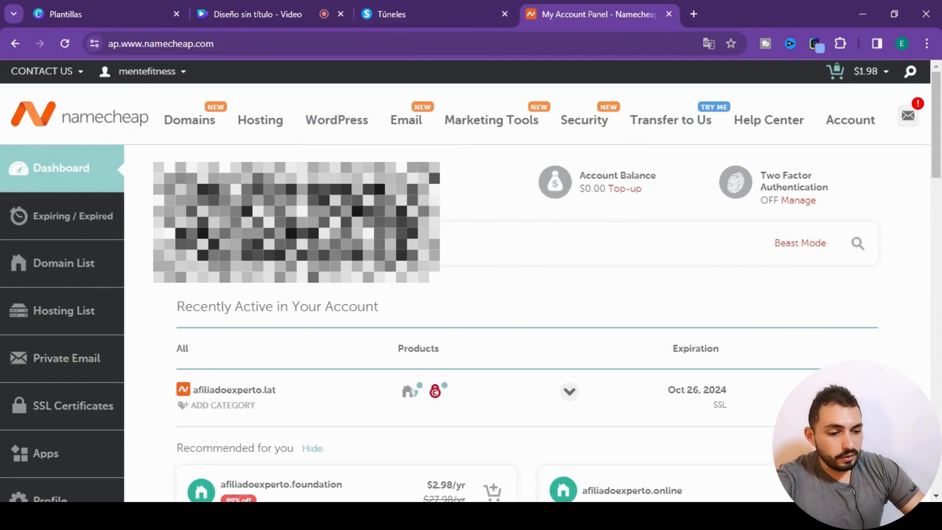
key(F5)
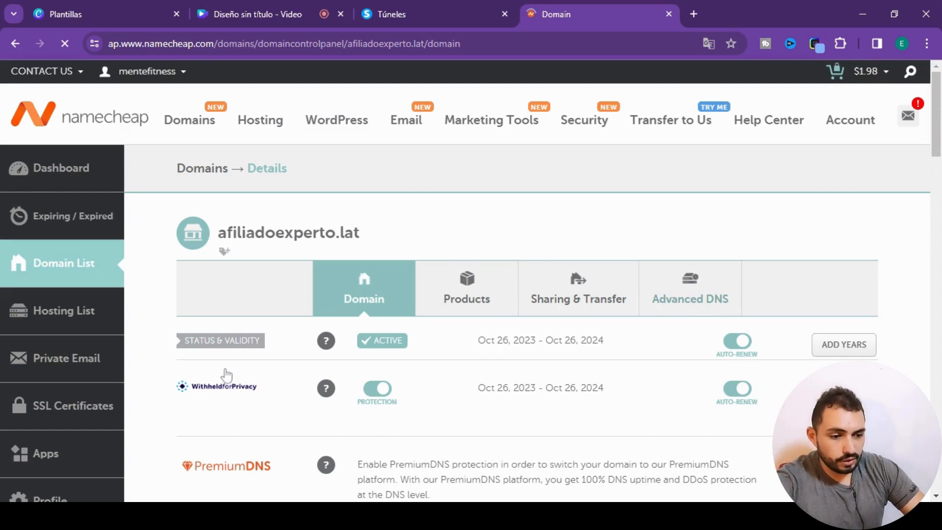
scroll(431, 300, down, 2)
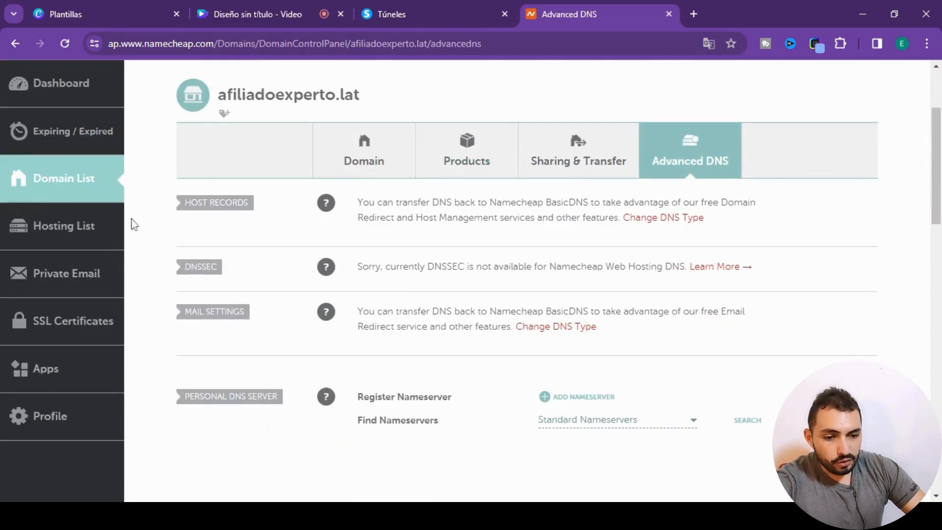
- Open cPanel from the Namecheap hosting list and manage the afiliadoexperto.lat zone in the Zone Editor
click(57, 231)
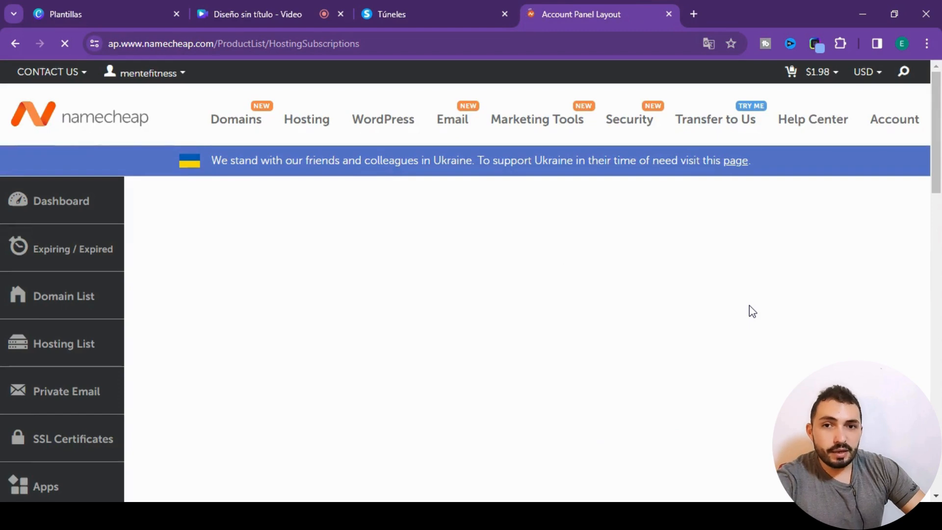
click(861, 294)
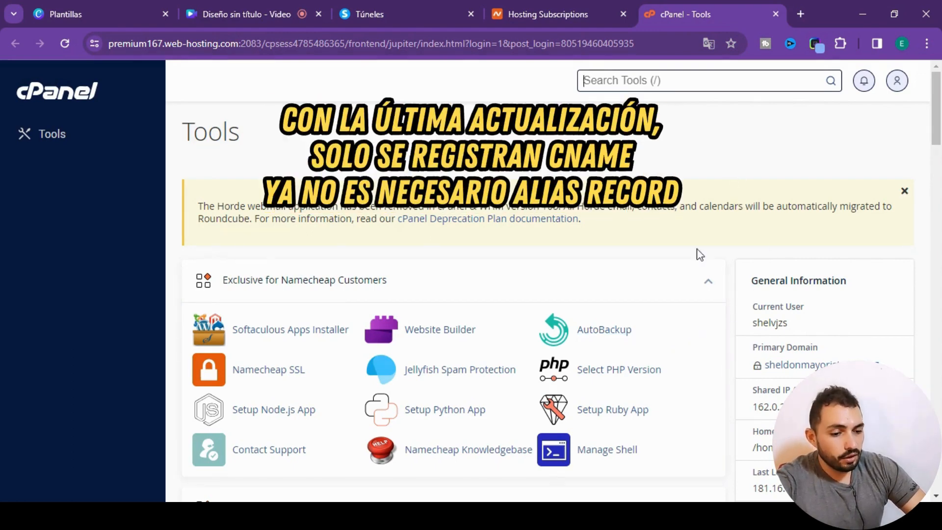
scroll(667, 363, down, 20)
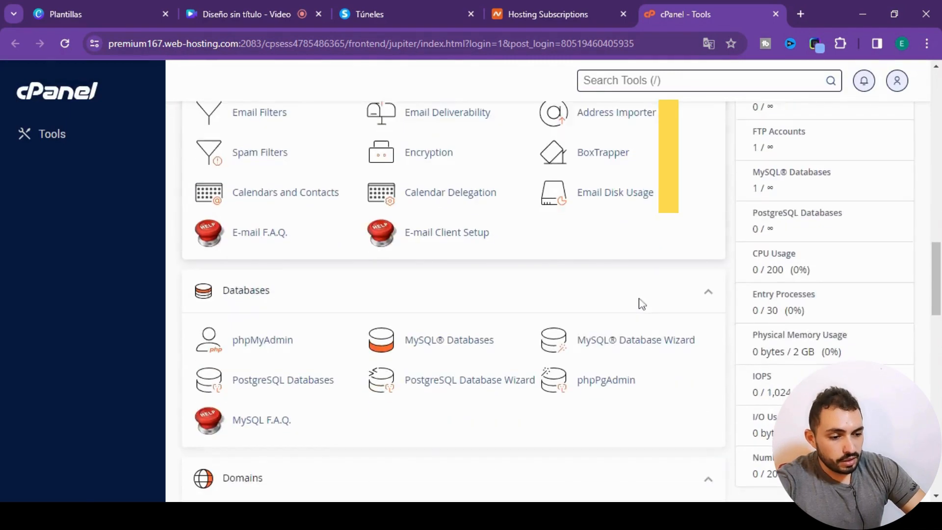
scroll(642, 305, down, 8)
scroll(643, 311, up, 3)
click(596, 259)
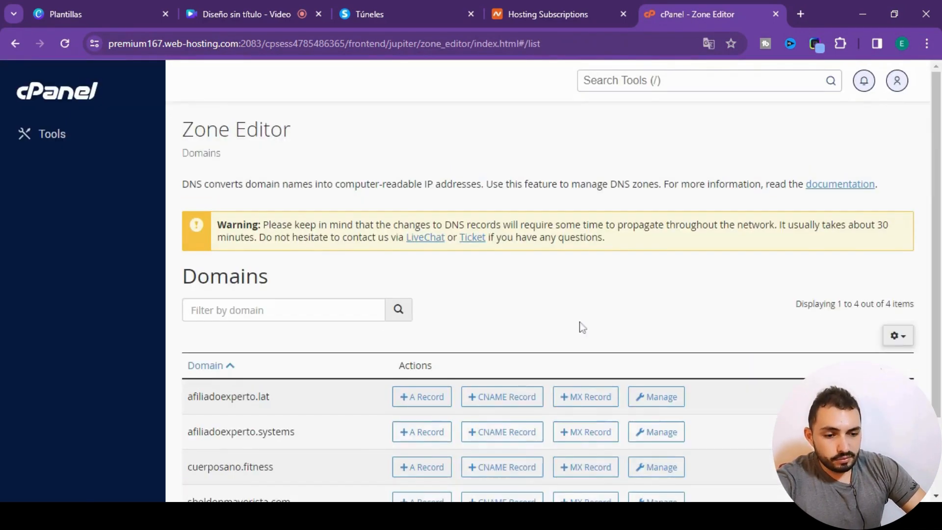
scroll(561, 314, down, 3)
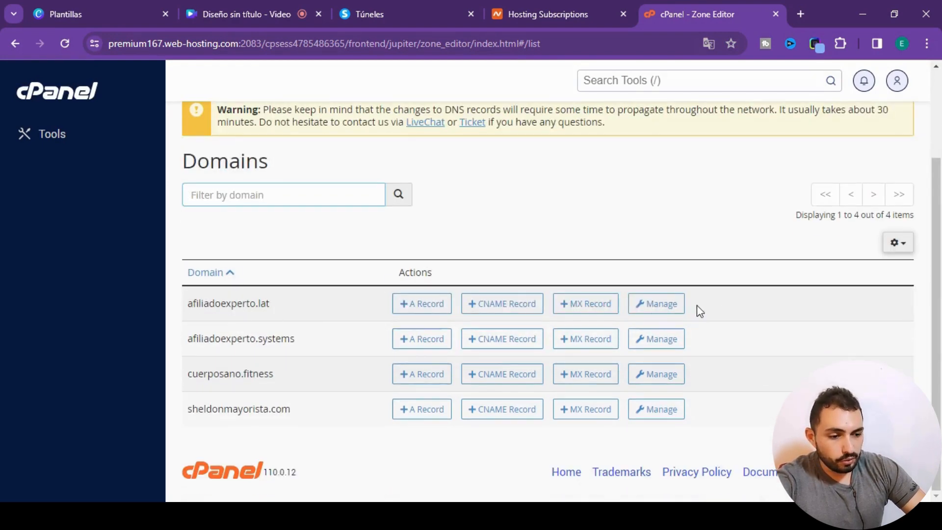
click(671, 313)
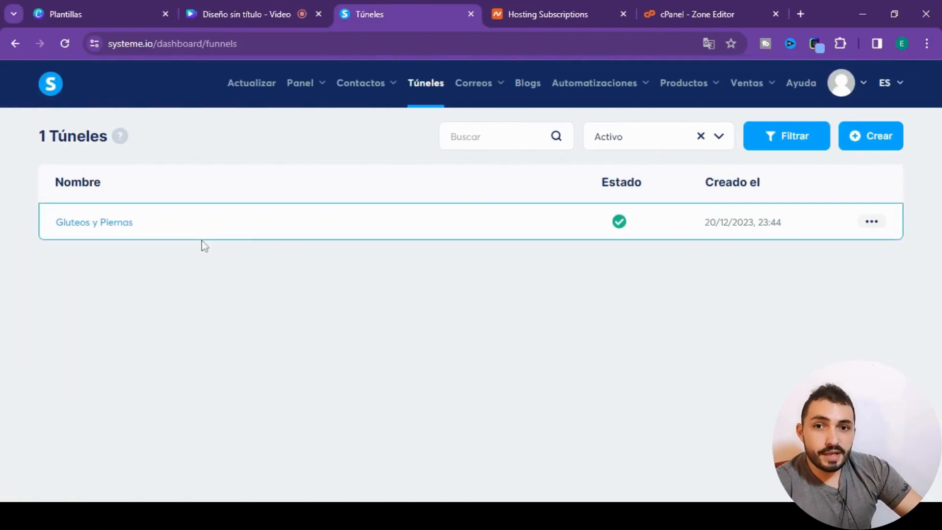
- In systeme.io's custom domain settings, try to add the domain afiliadoexperto.lat
click(841, 84)
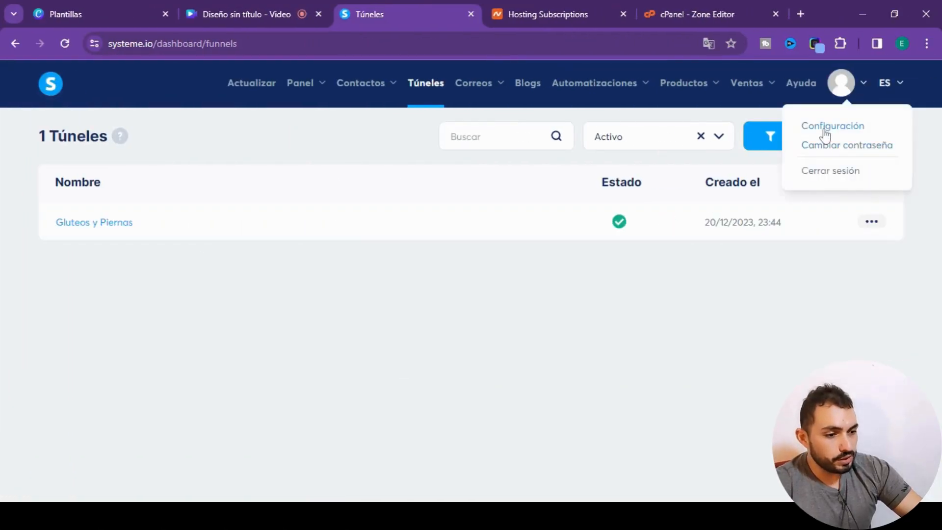
click(826, 129)
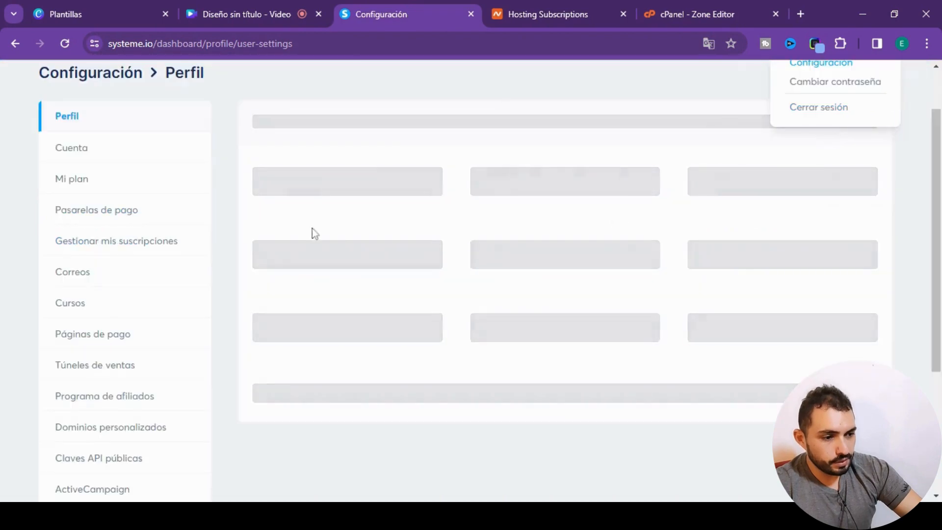
click(98, 435)
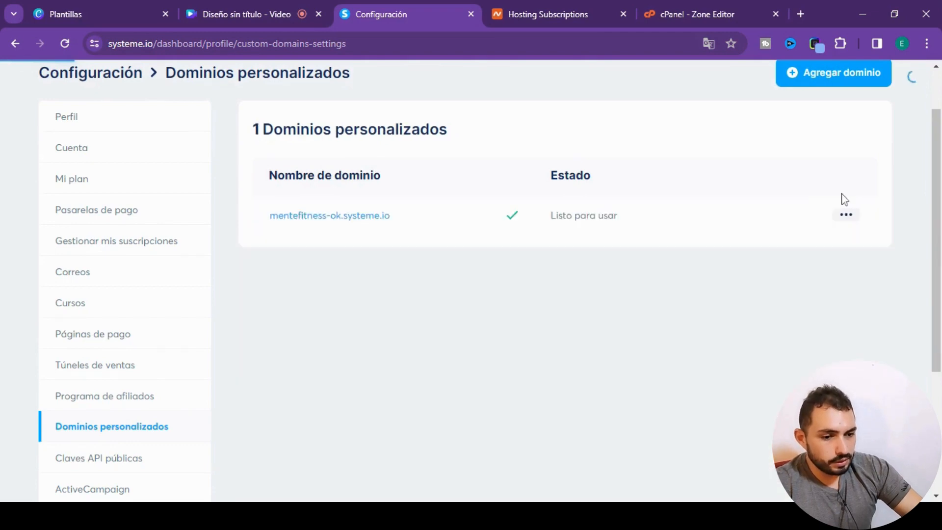
click(841, 84)
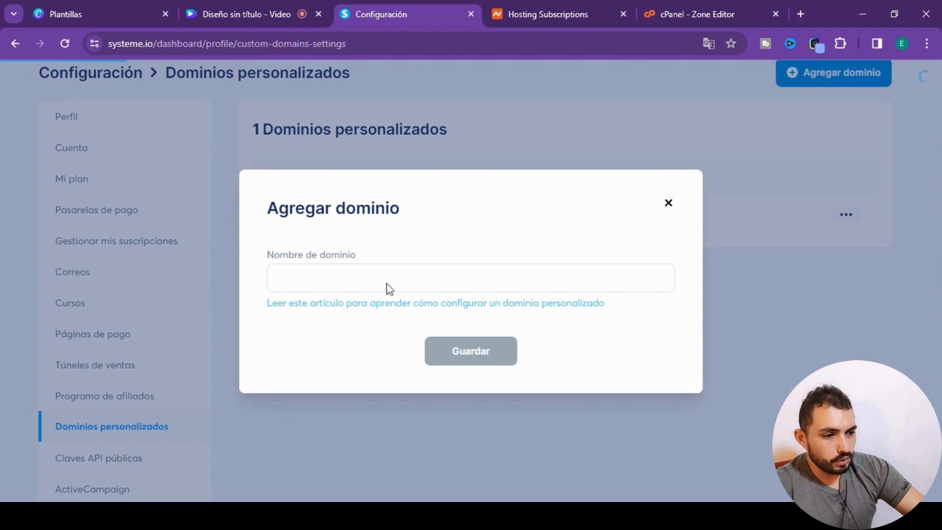
click(370, 284)
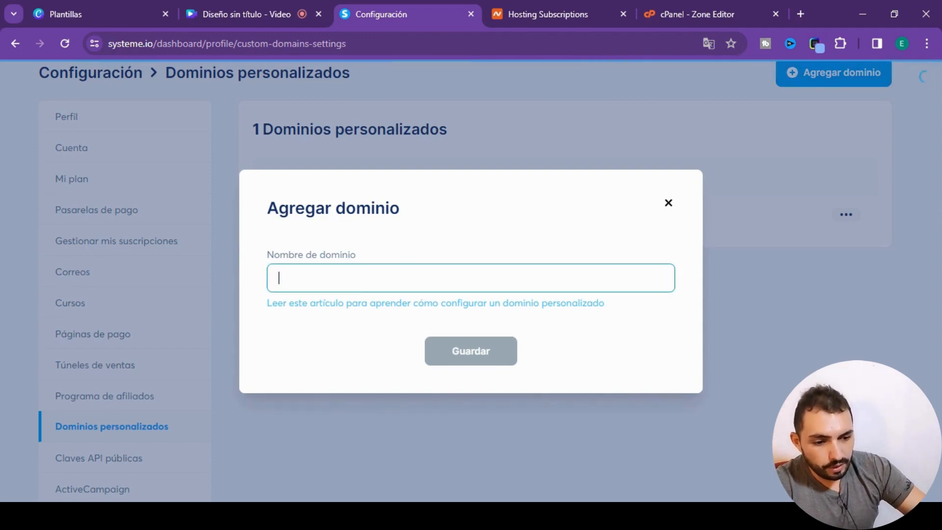
text(afiliadoexp)
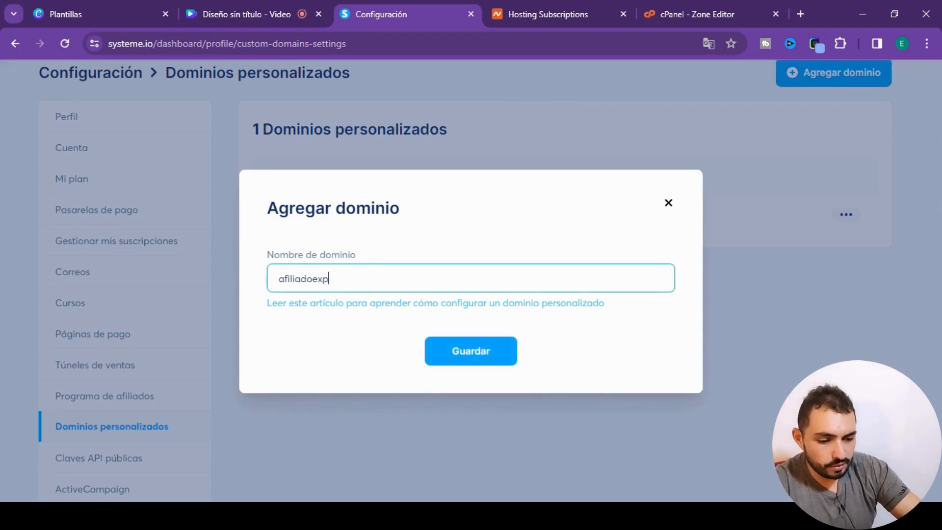
text(erto.lat)
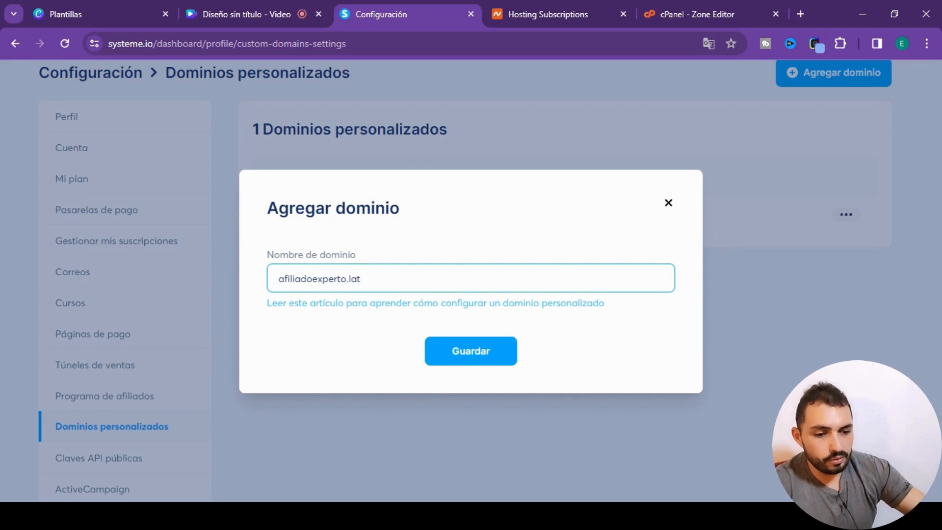
click(460, 357)
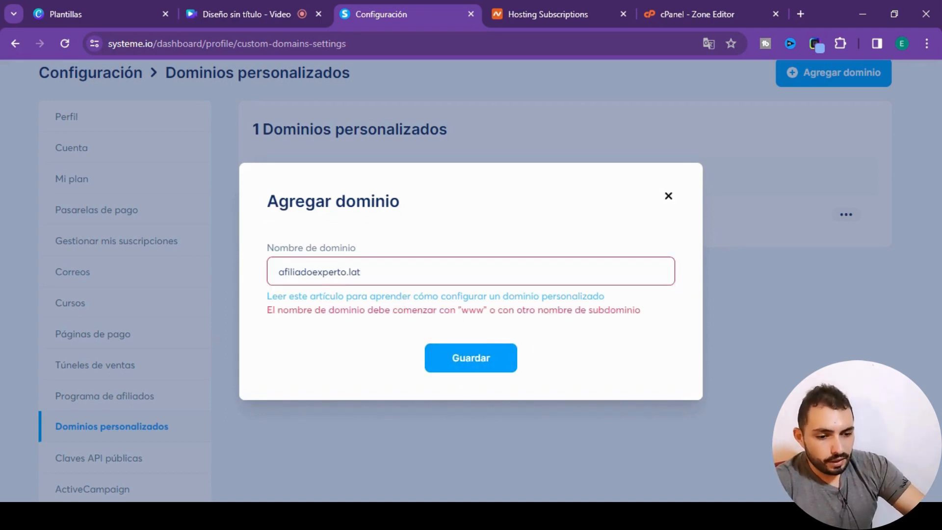
click(278, 271)
text(www)
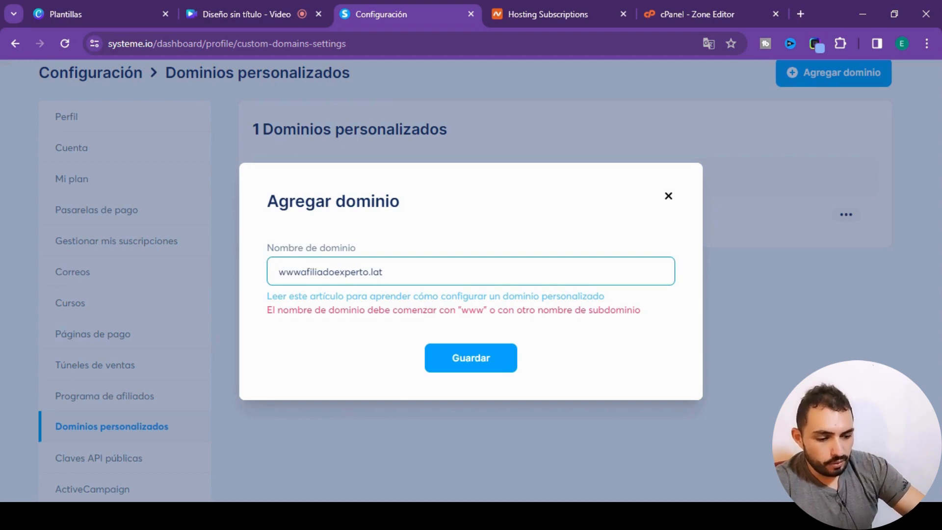
text(.)
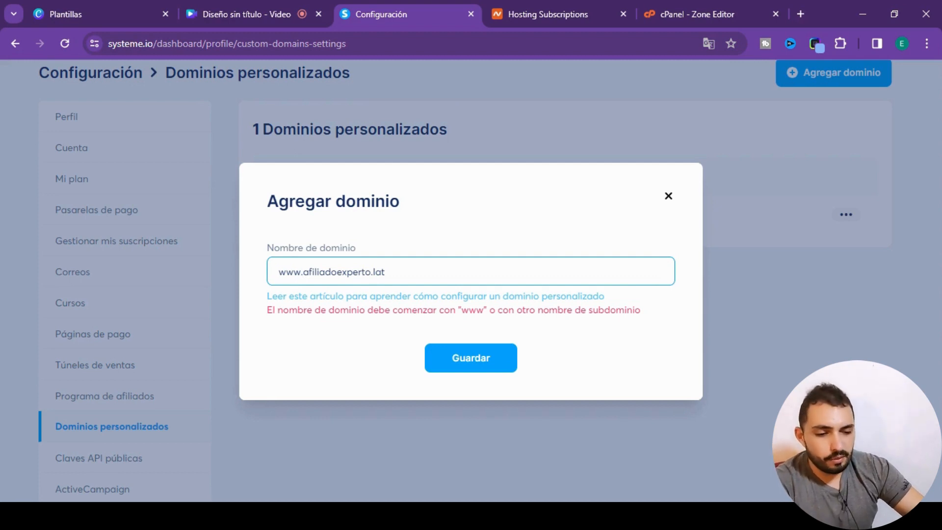
click(385, 272)
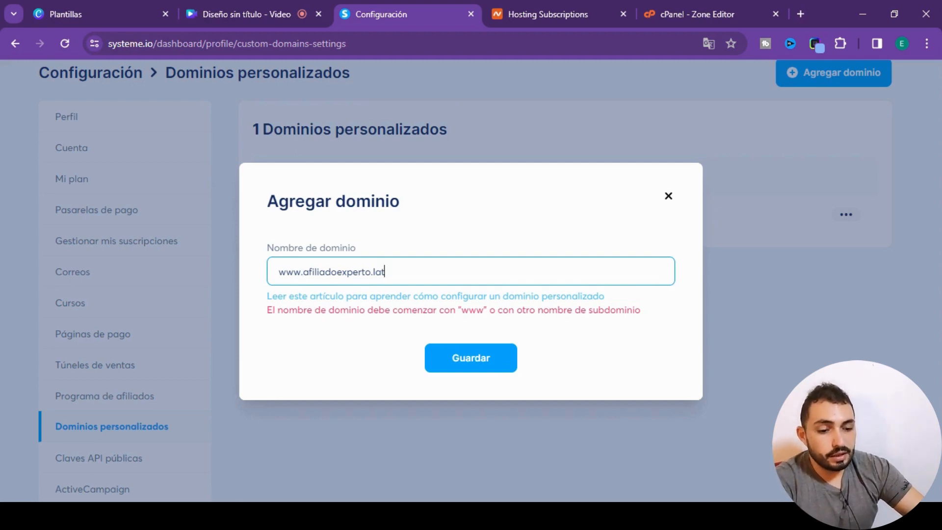
click(470, 349)
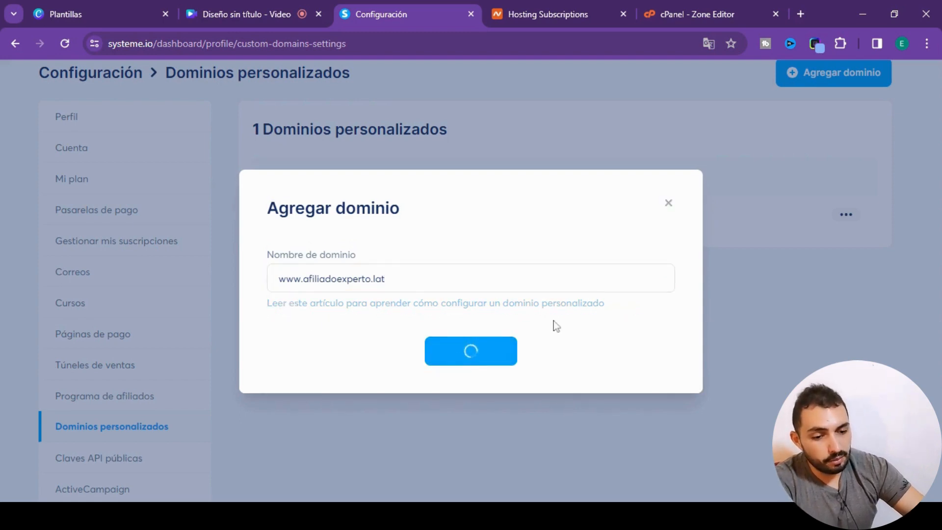
- Switch to the cPanel Zone Editor and start a new zone record for afiliadoexperto.lat with type CNAME
click(709, 14)
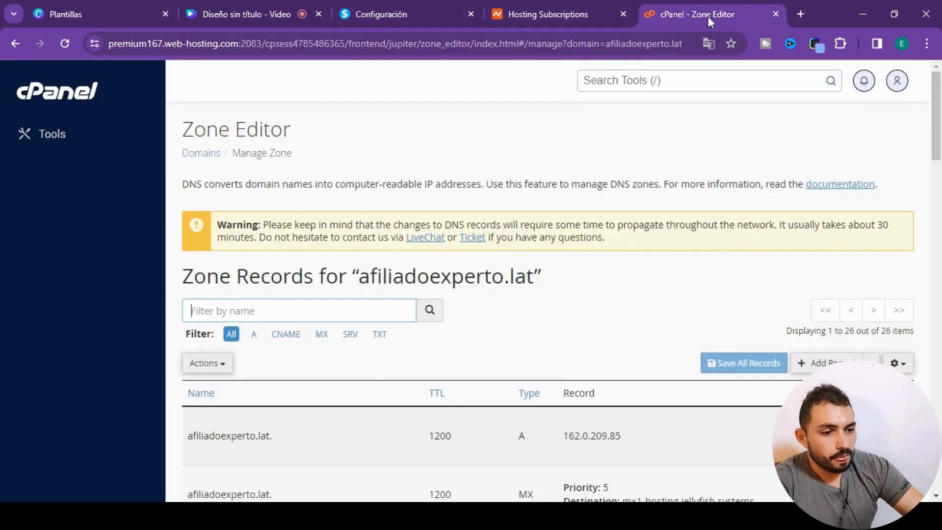
scroll(674, 296, down, 1)
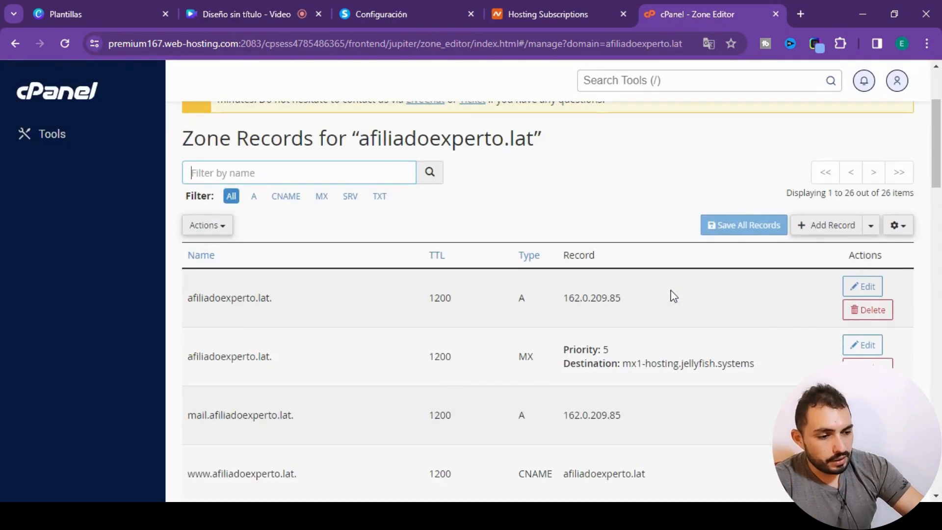
scroll(672, 297, down, 1)
scroll(673, 297, up, 2)
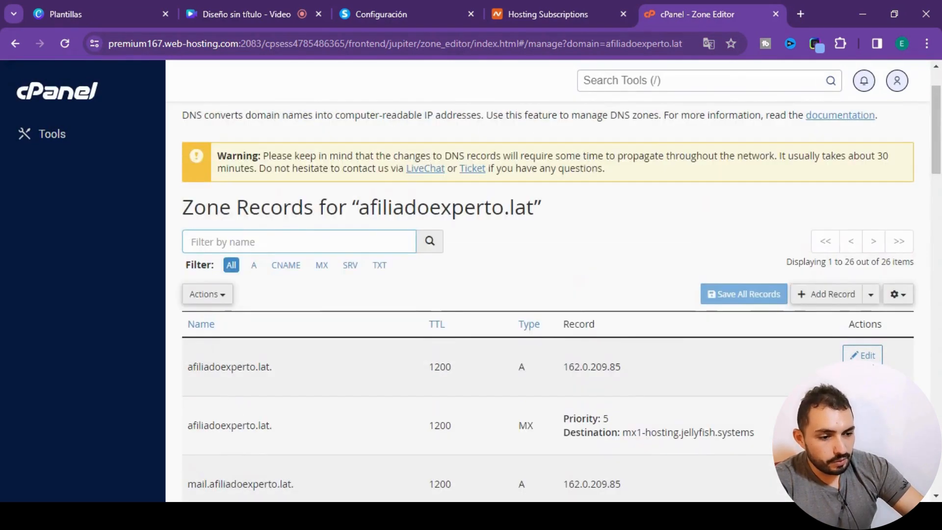
click(833, 297)
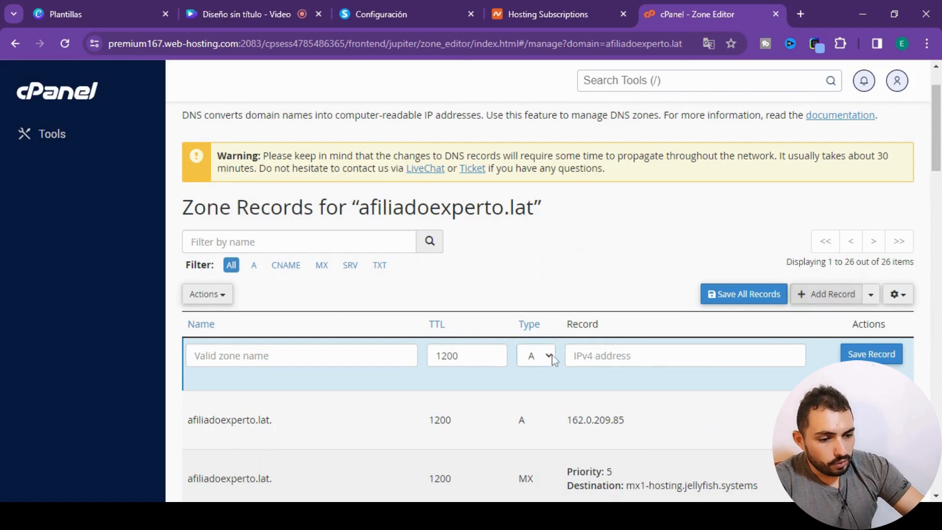
key(c)
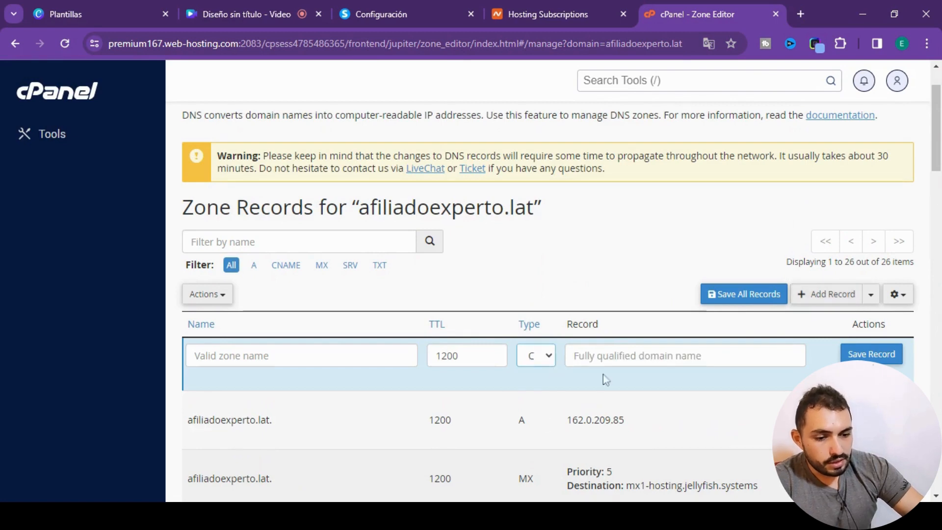
click(405, 11)
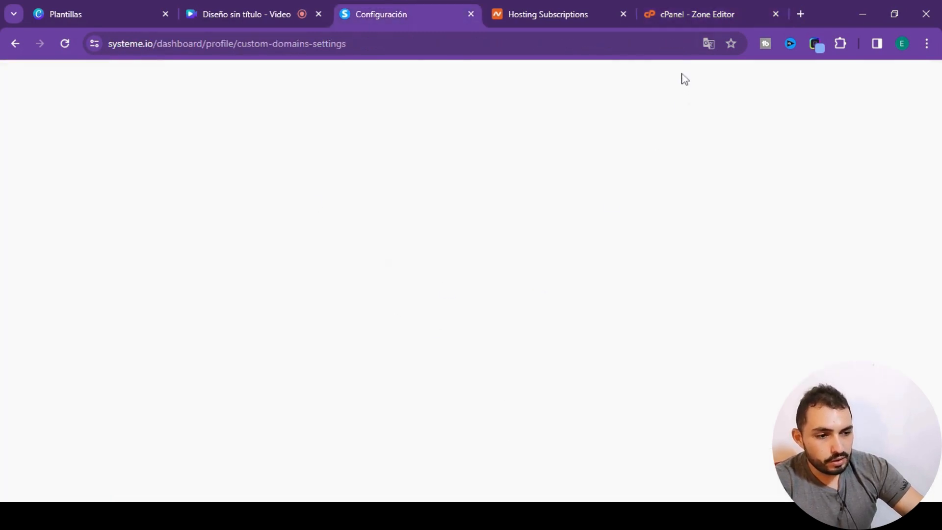
click(674, 12)
click(405, 11)
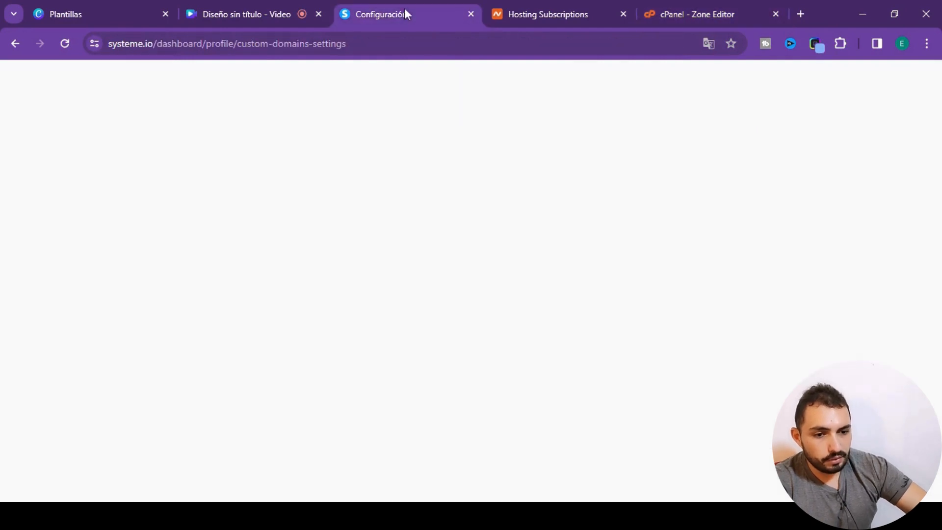
click(680, 12)
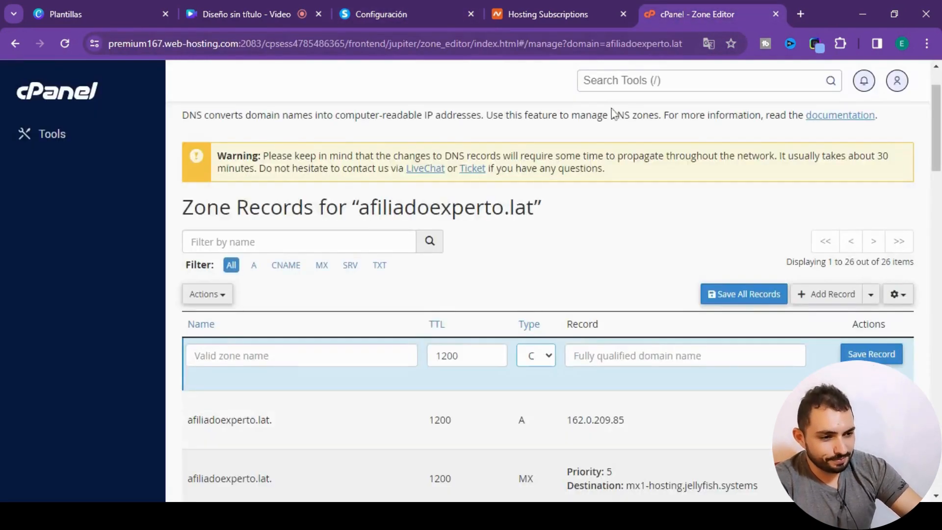
scroll(589, 338, down, 4)
scroll(700, 347, up, 4)
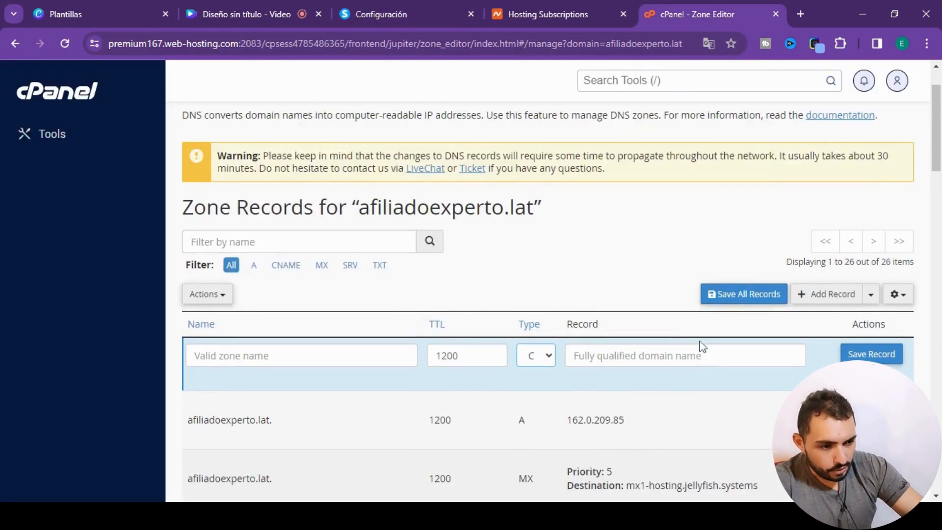
scroll(610, 343, up, 2)
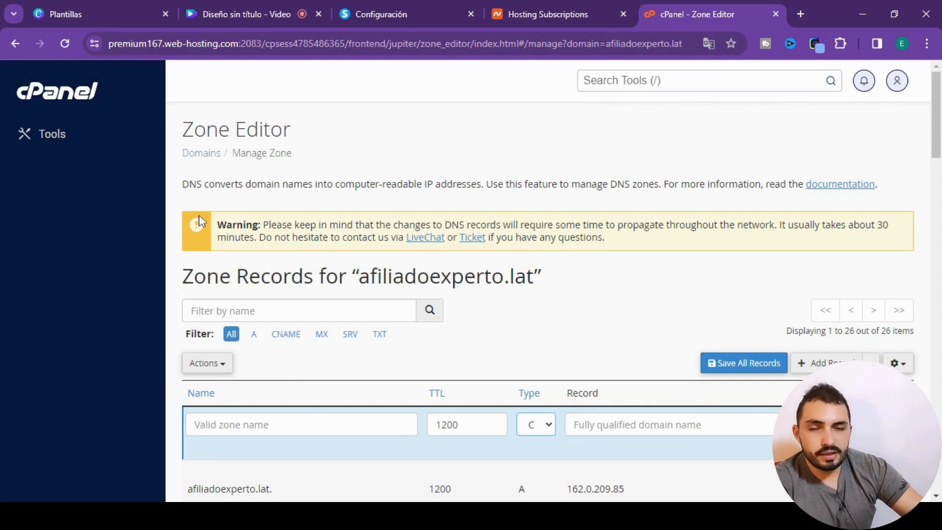
- Copy the CNAME target d13nj5stxuwe7g.cloudfront.net. from systeme.io's DNS instructions into the new cPanel record's value
click(408, 13)
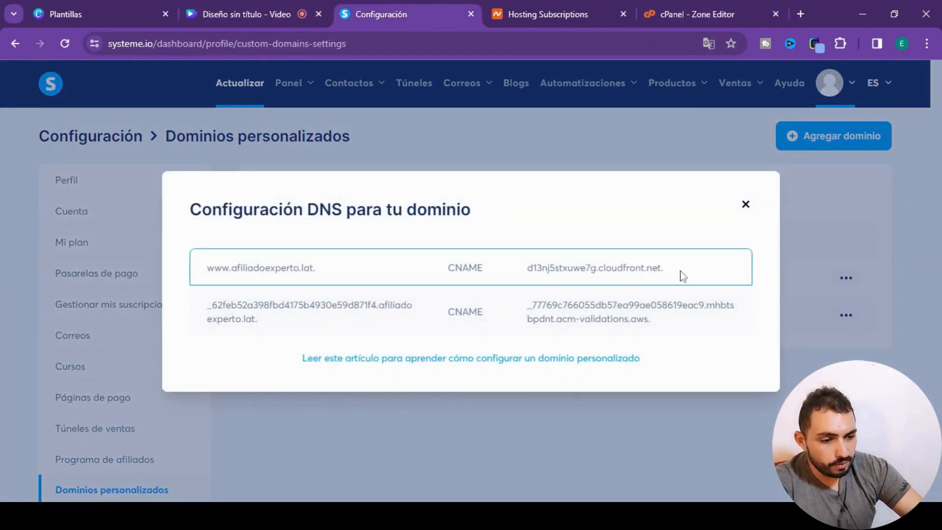
drag(679, 269, 528, 268)
key(ctrl+c)
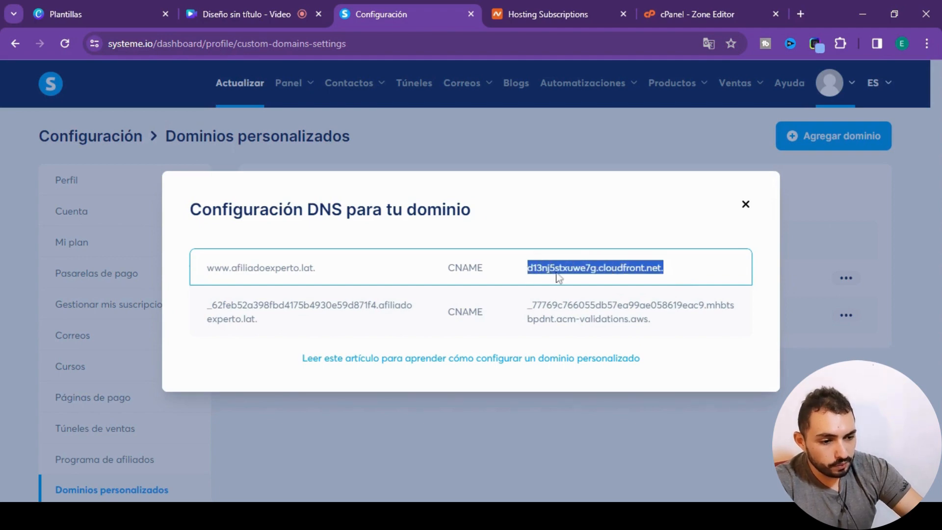
click(683, 11)
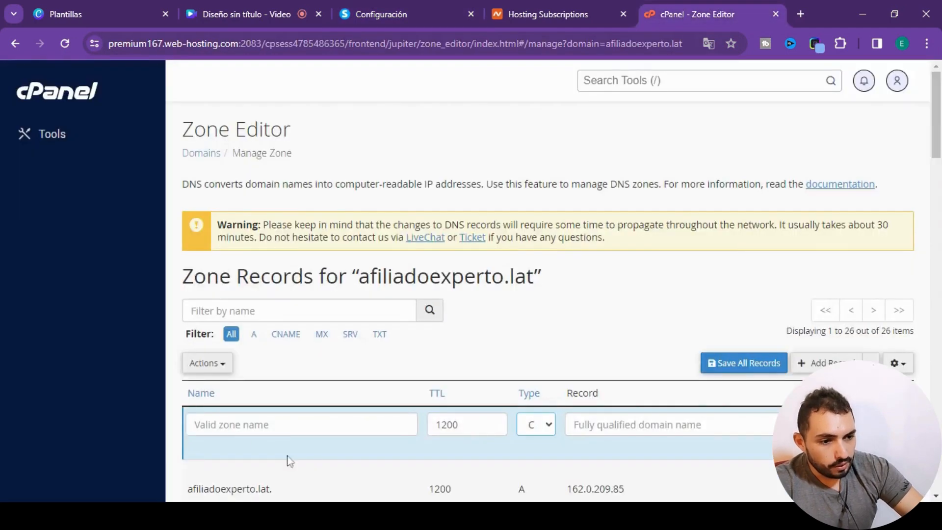
scroll(355, 334, down, 3)
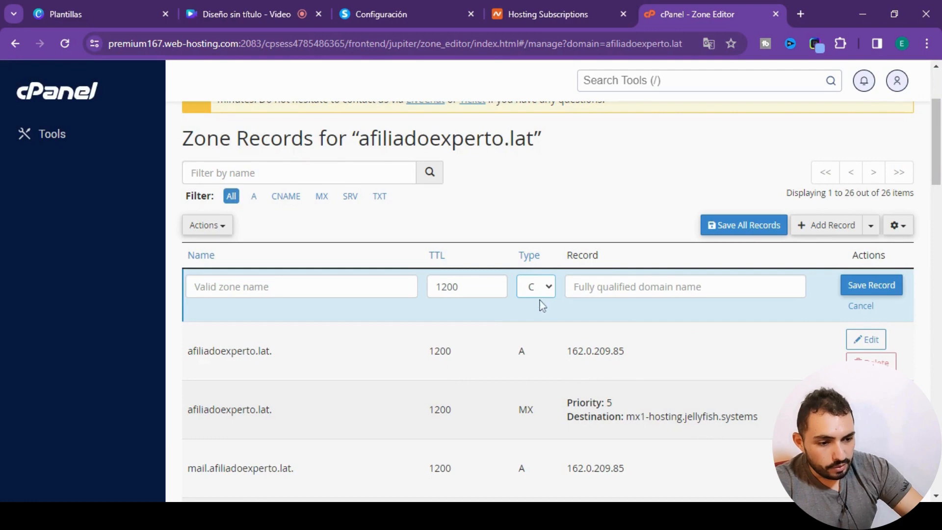
click(579, 286)
key(ctrl+v)
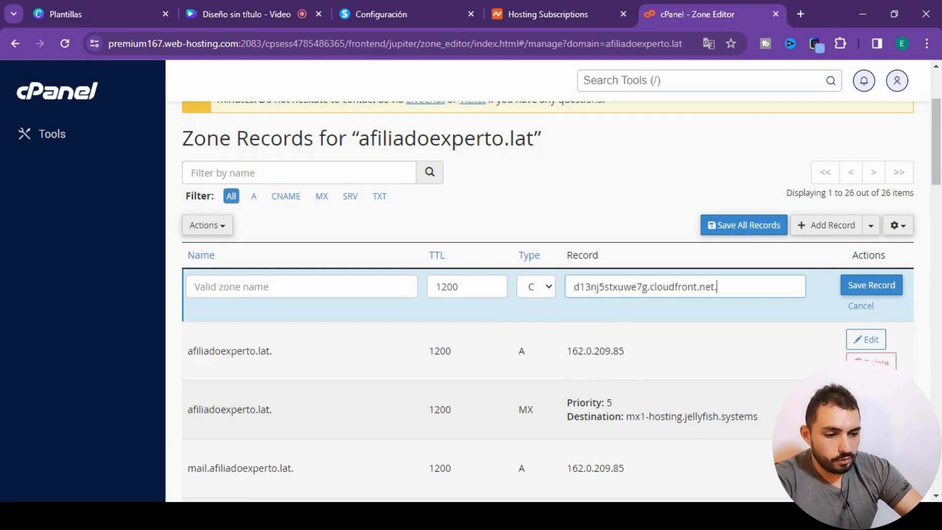
- Name the new CNAME record www, check it against systeme.io's DNS instructions, and save the record in cPanel
click(221, 287)
text(www)
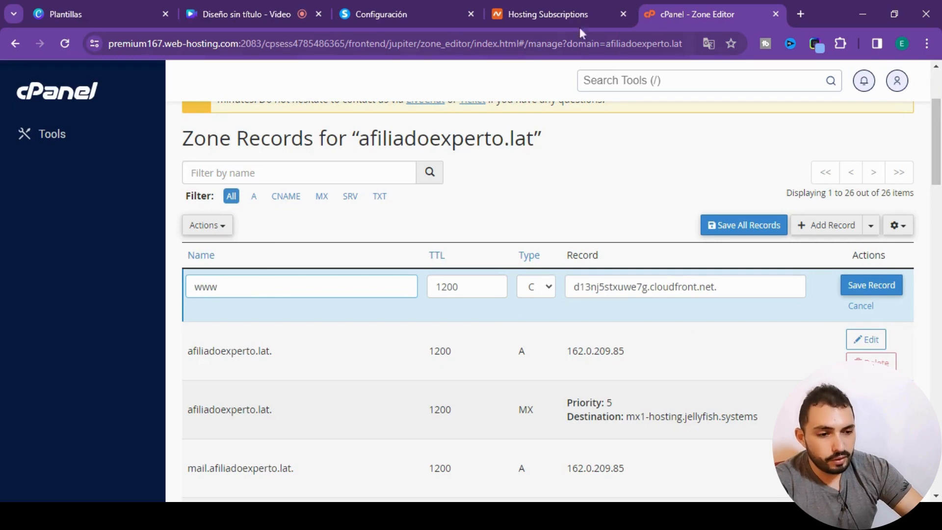
click(450, 15)
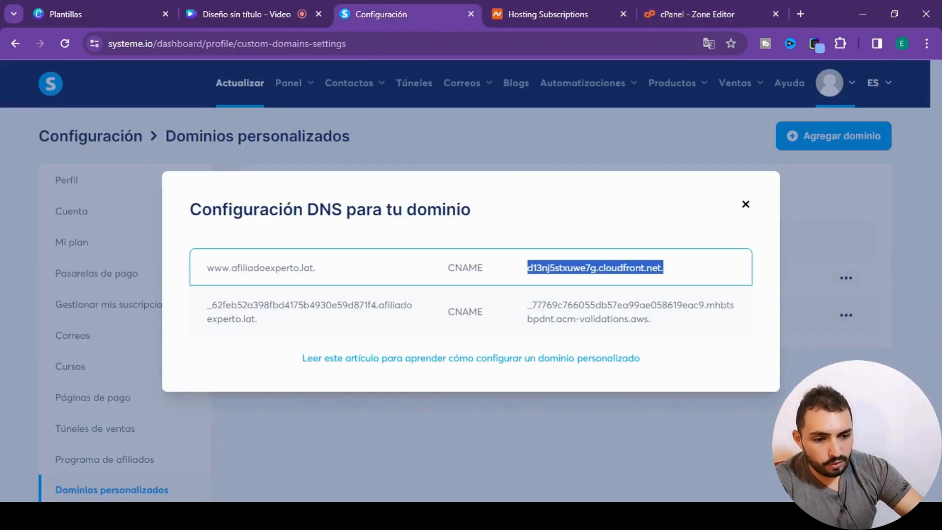
click(707, 14)
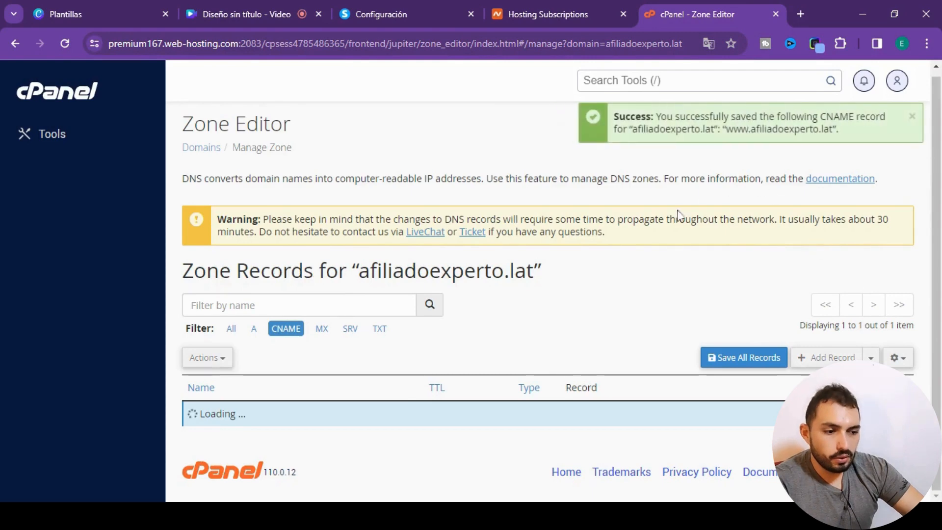
- Start another CNAME zone record in cPanel and fill its value with the acm-validations.aws target copied from systeme.io
scroll(563, 267, down, 2)
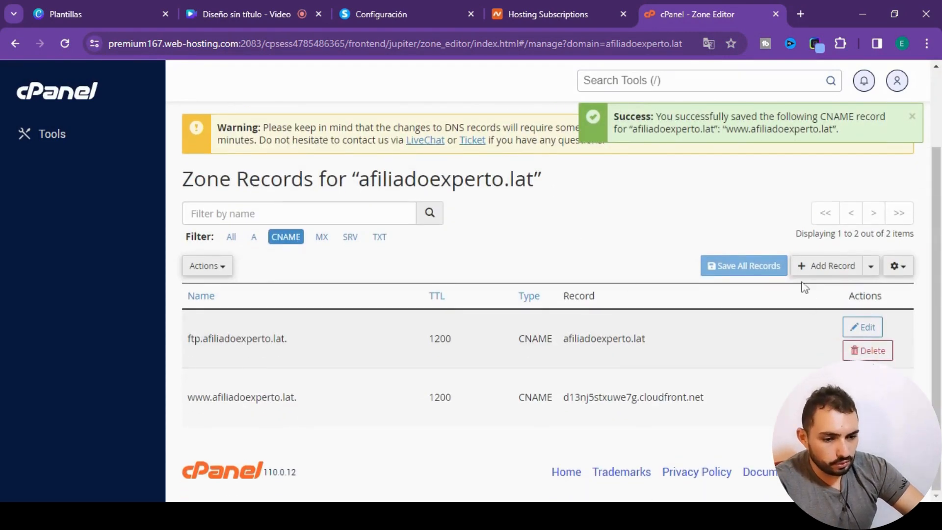
click(827, 266)
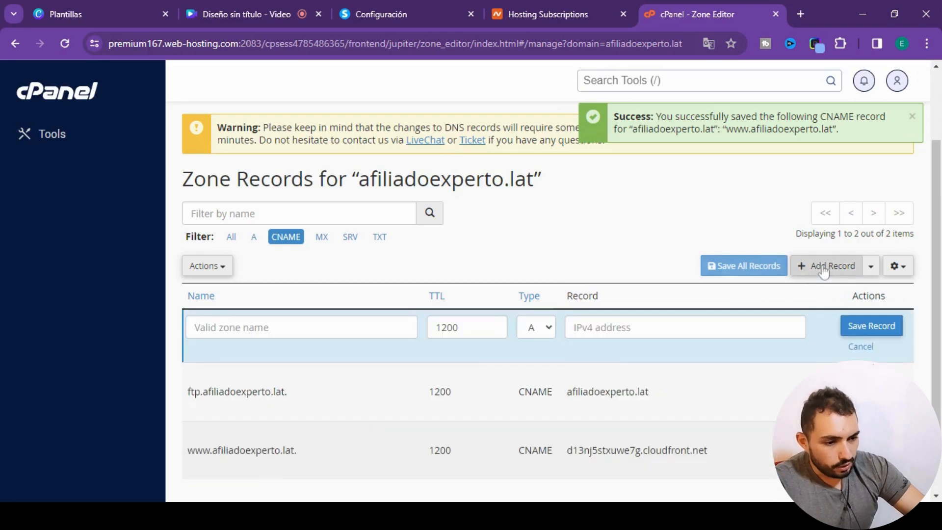
click(554, 334)
click(556, 387)
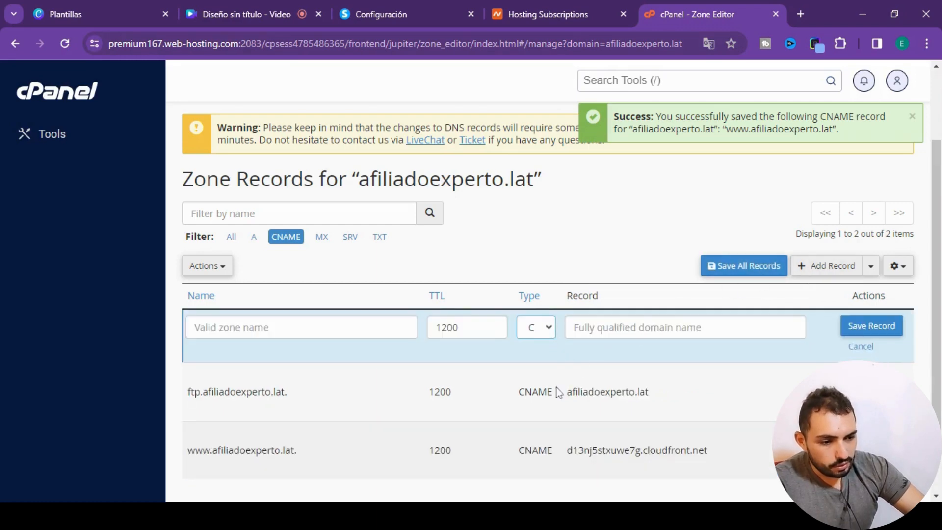
click(387, 13)
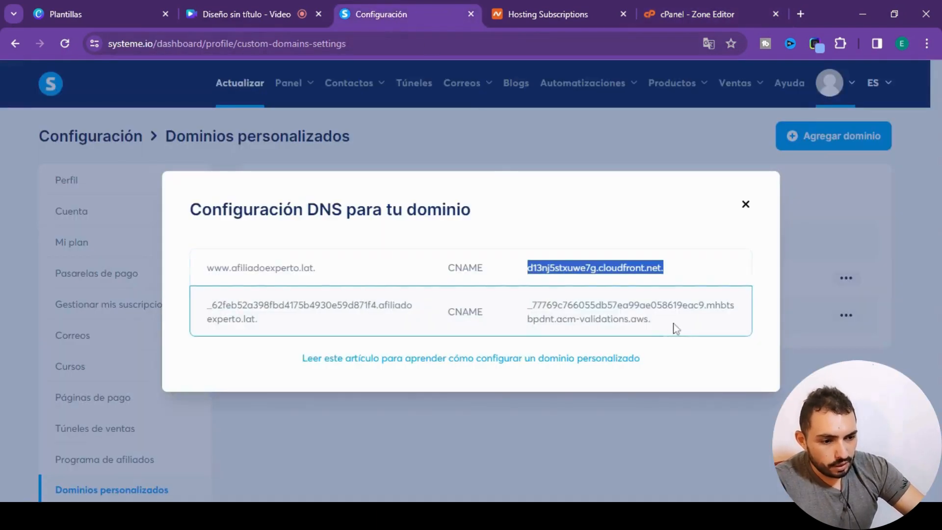
drag(668, 320, 528, 304)
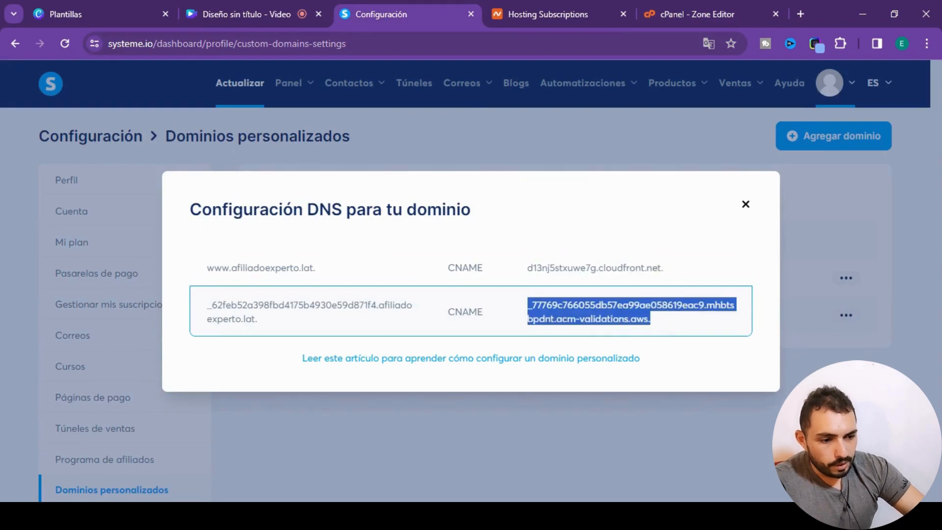
click(685, 16)
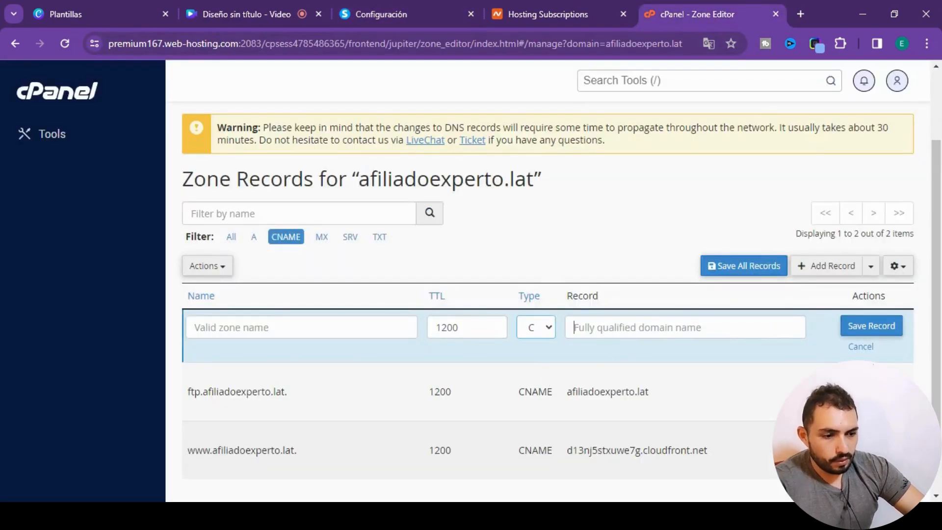
text(9ae058619eac9.mhbtsbpdnt.acm-validations.aws.)
- Copy the second DNS name from systeme.io without the domain suffix into the new record's name and save the record
click(301, 327)
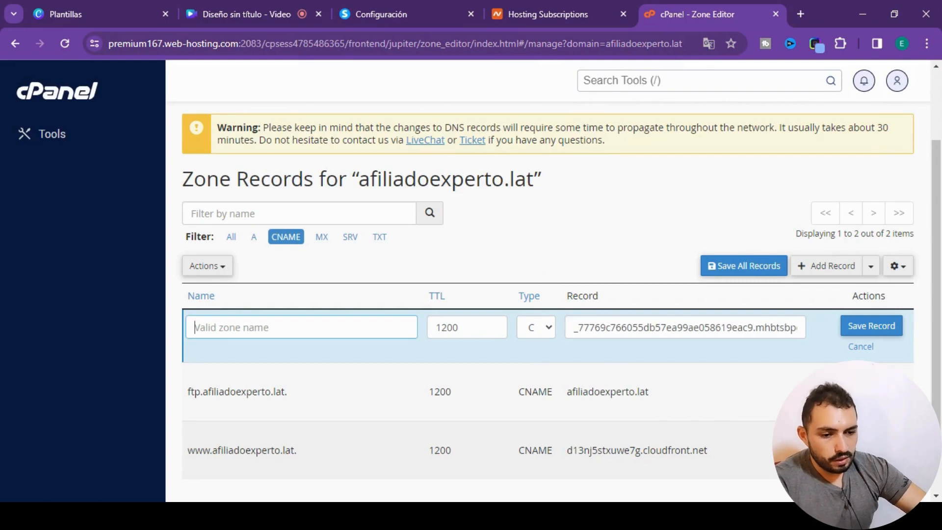
click(405, 13)
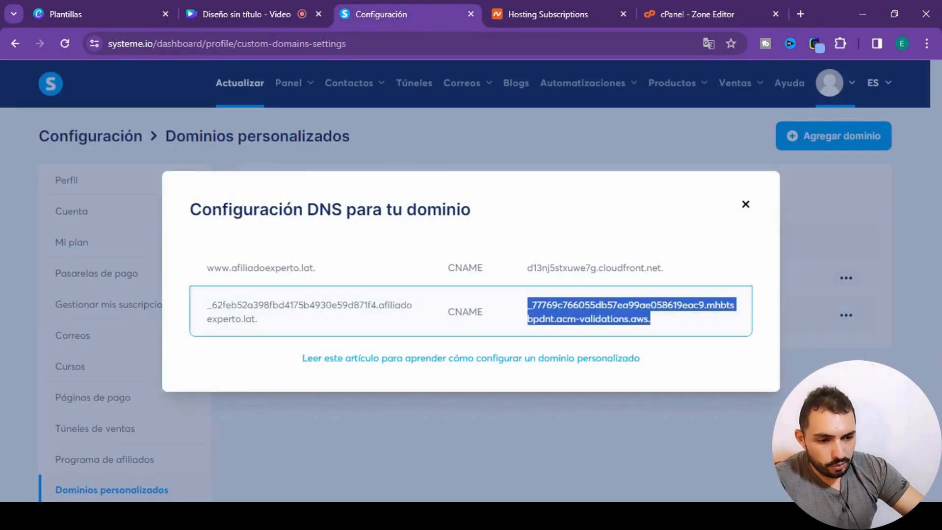
drag(377, 305, 207, 312)
key(ctrl+c)
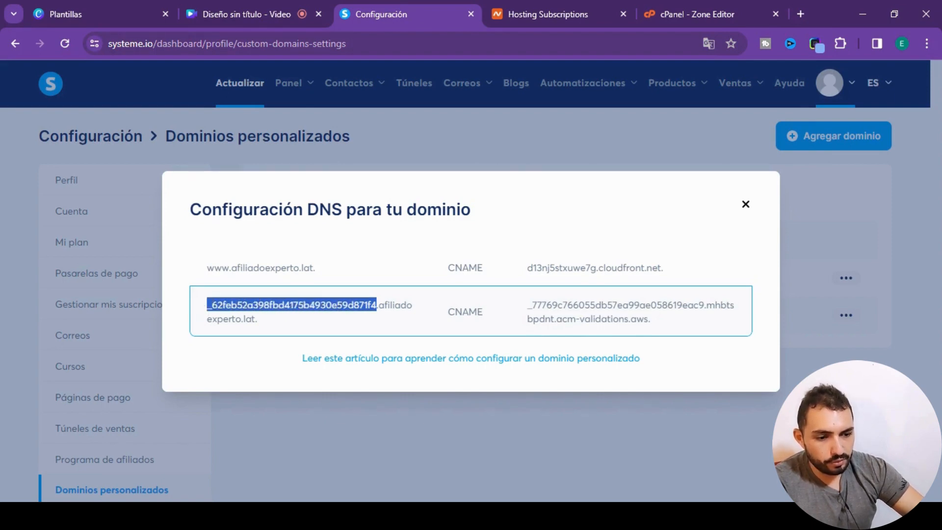
click(680, 15)
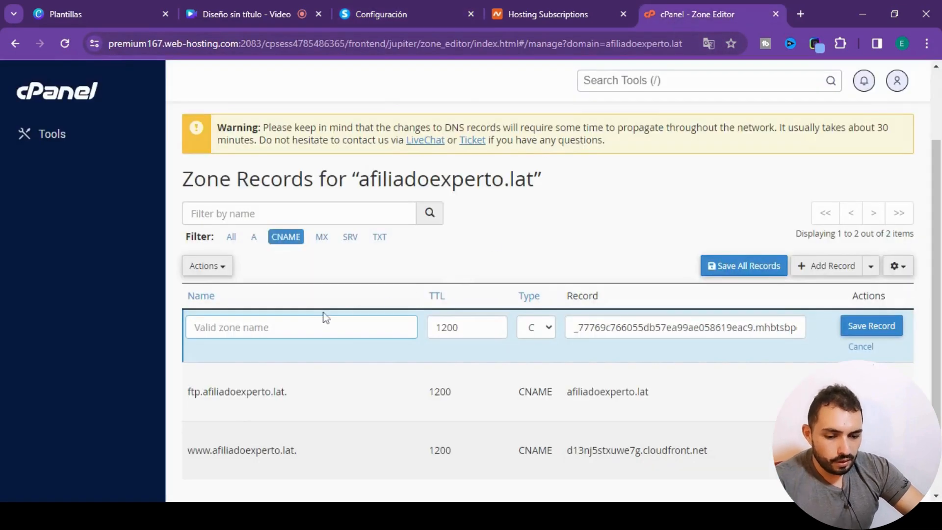
key(ctrl+v)
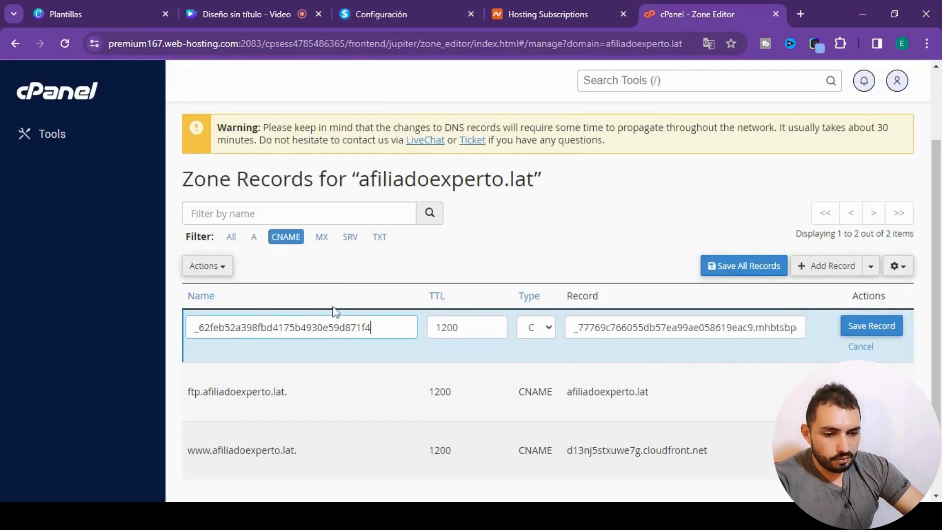
click(851, 332)
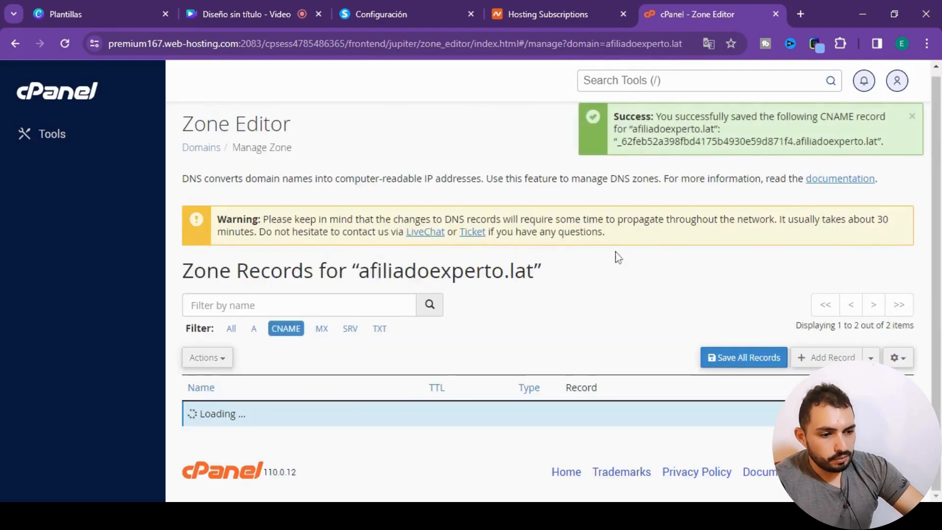
scroll(618, 258, down, 3)
scroll(715, 273, up, 4)
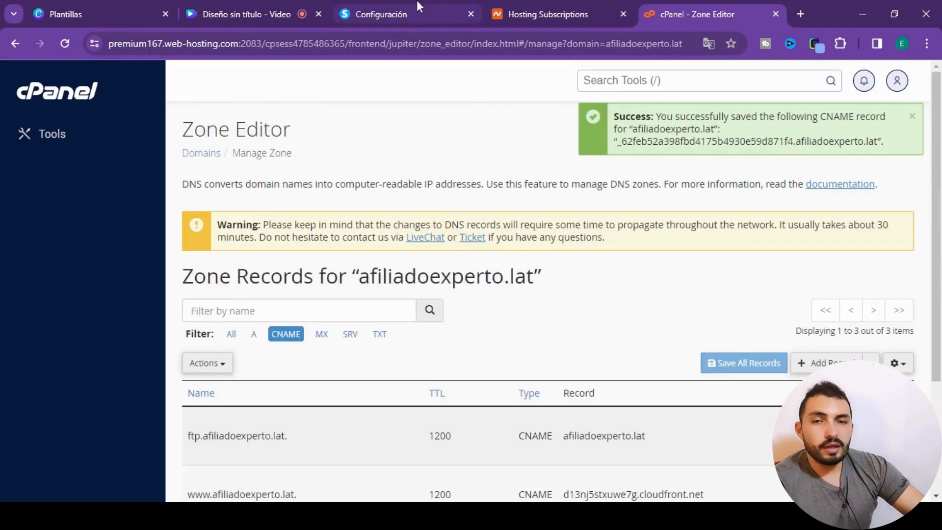
- Switch back to systeme.io and close the DNS configuration instructions
click(406, 19)
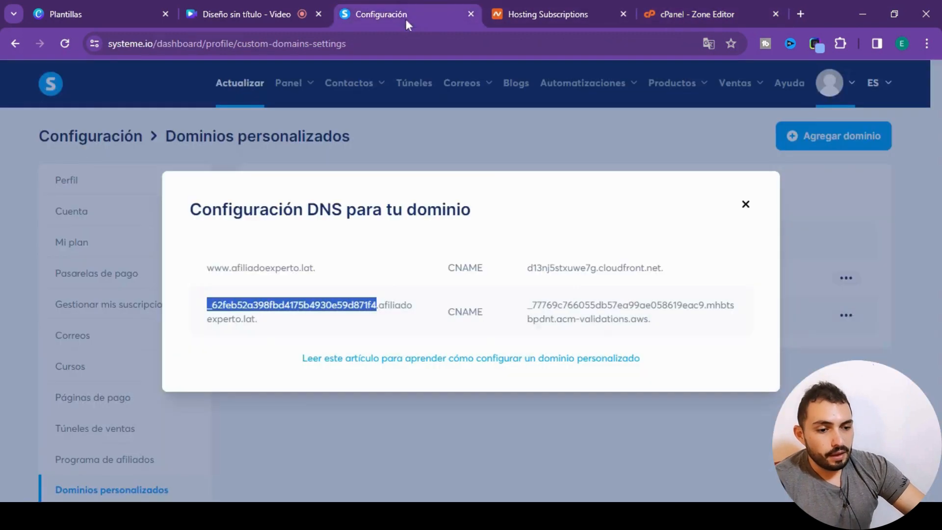
click(745, 210)
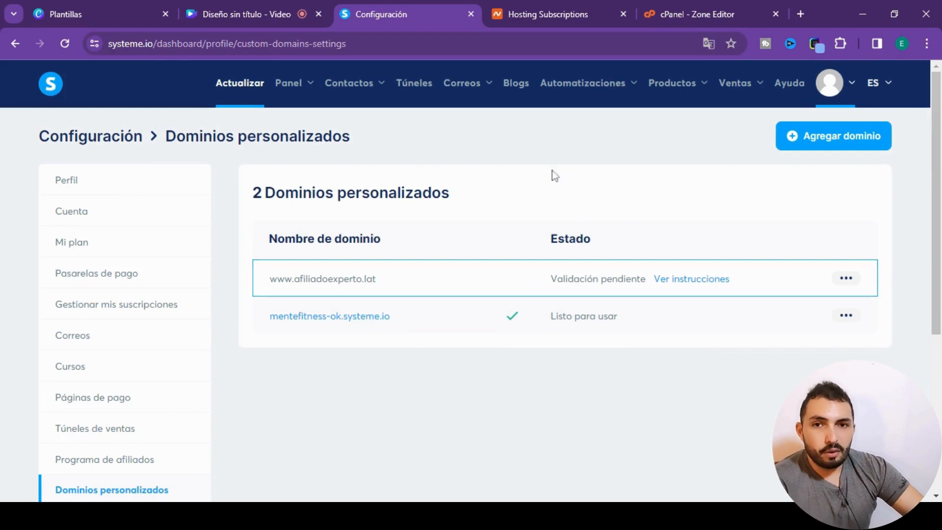
click(673, 15)
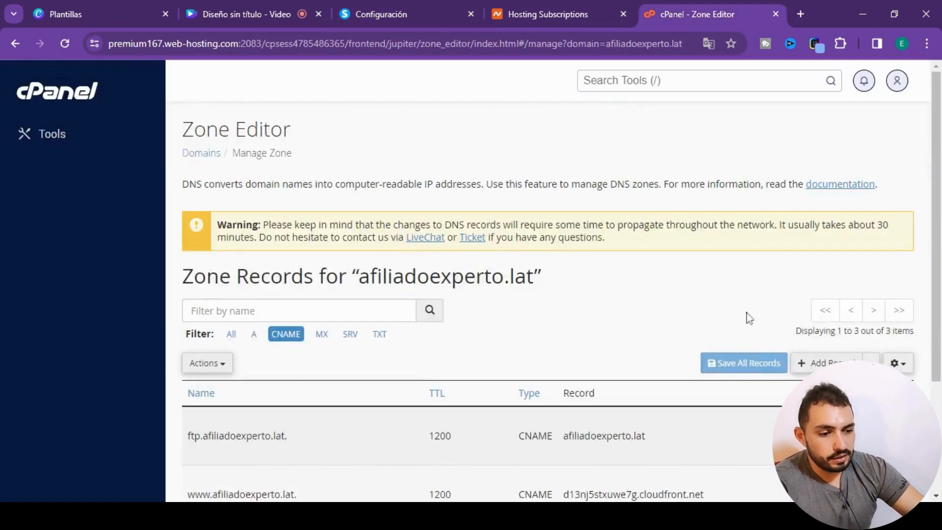
scroll(254, 307, down, 3)
scroll(680, 349, up, 3)
click(403, 14)
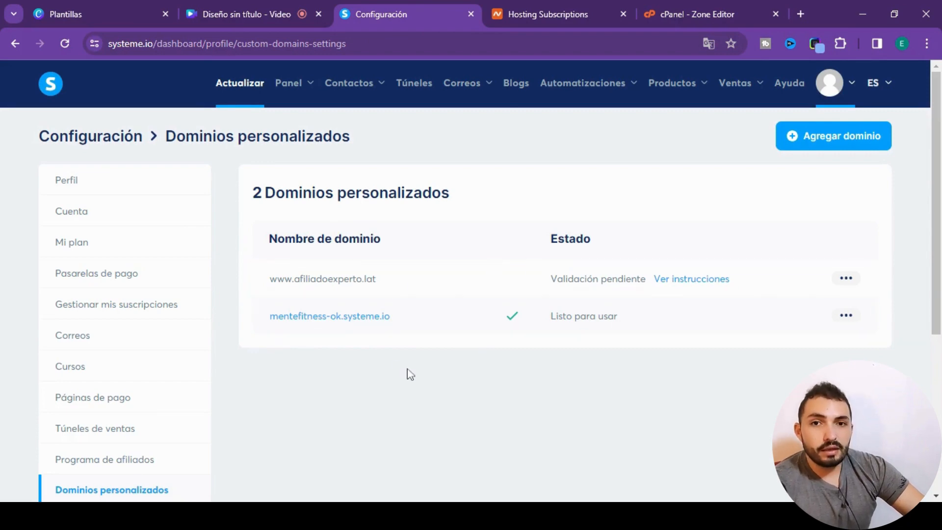
click(679, 14)
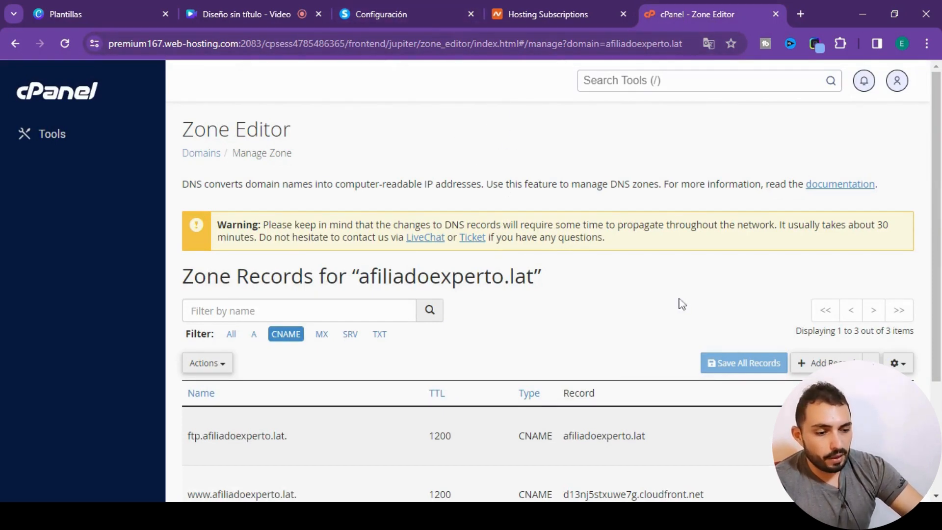
scroll(679, 295, down, 3)
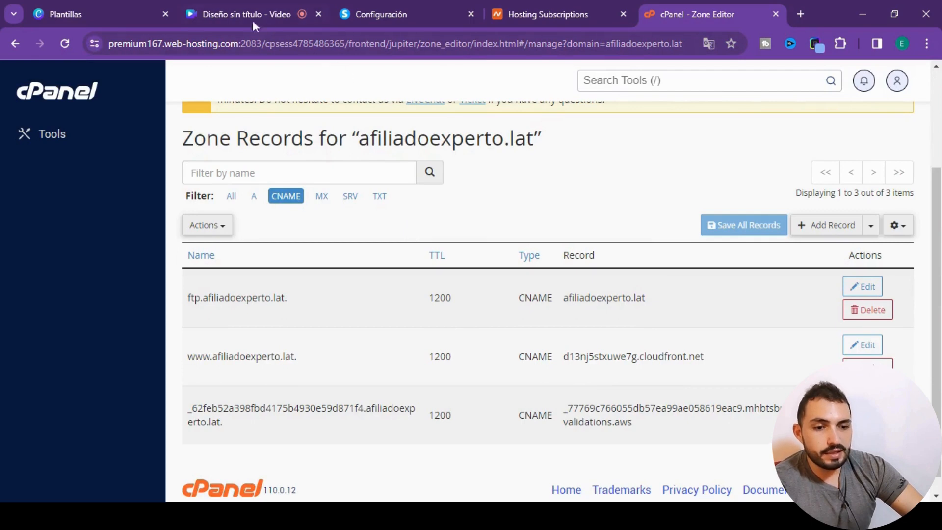
click(415, 19)
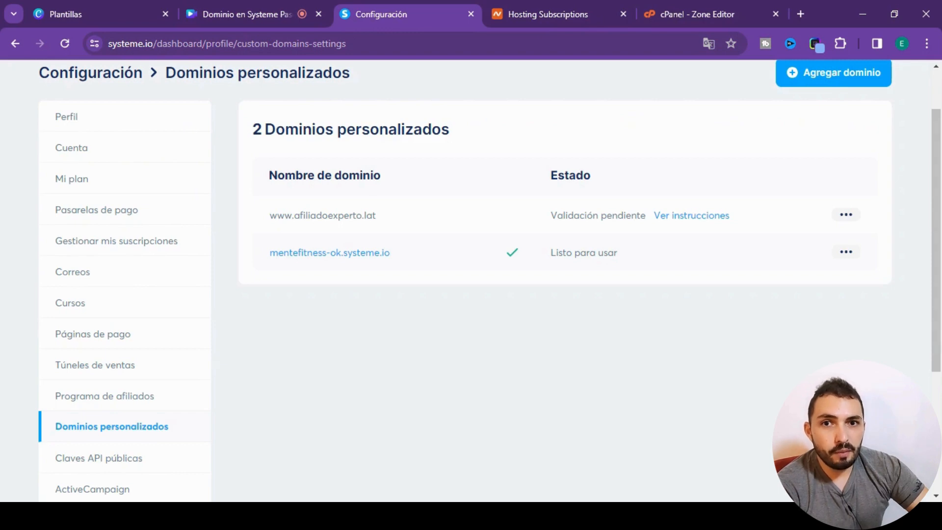
scroll(481, 208, up, 1)
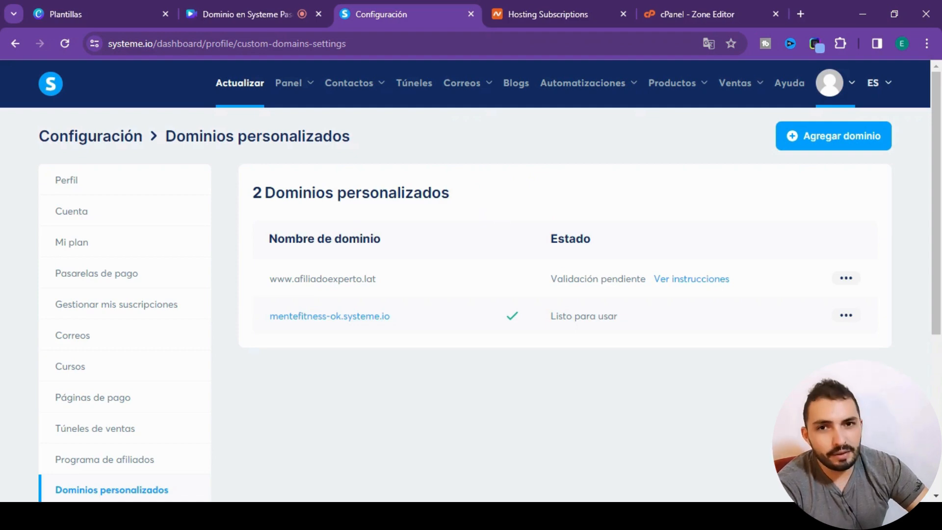
scroll(357, 223, down, 4)
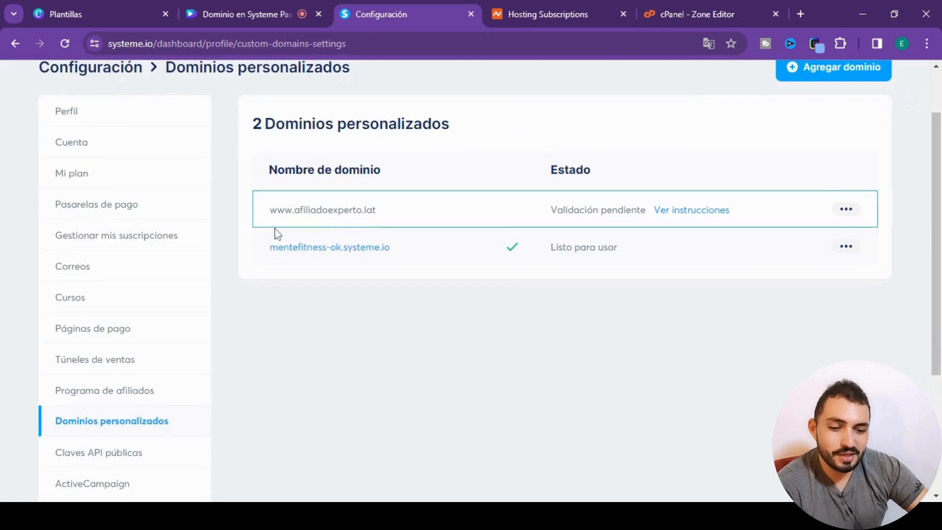
scroll(353, 296, up, 4)
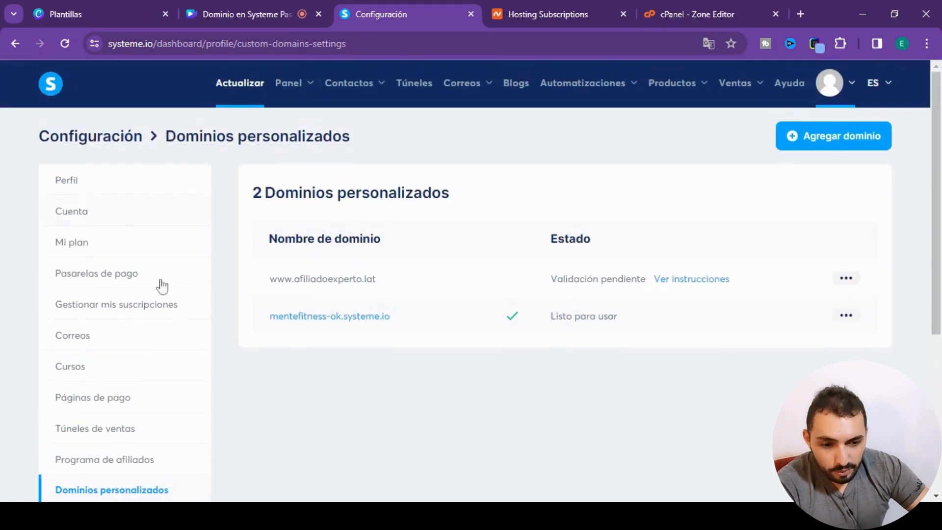
click(90, 337)
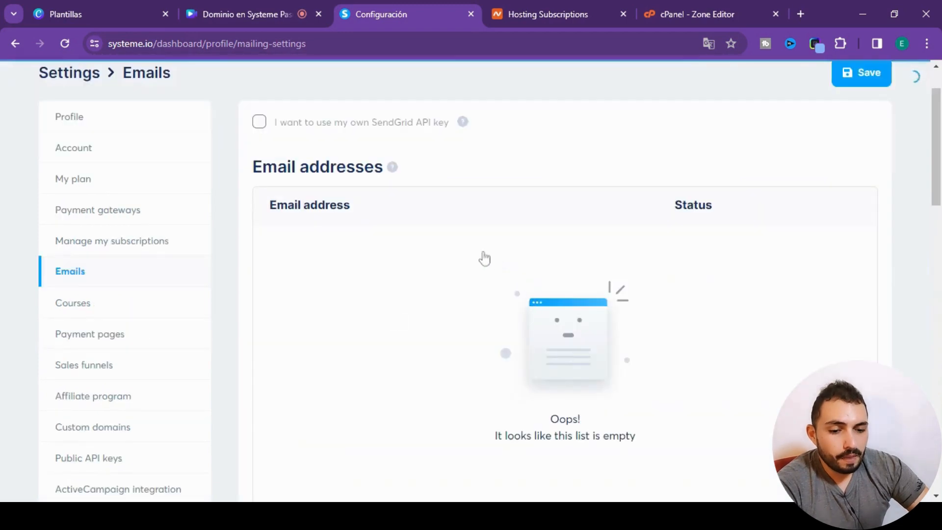
click(93, 344)
scroll(549, 231, up, 1)
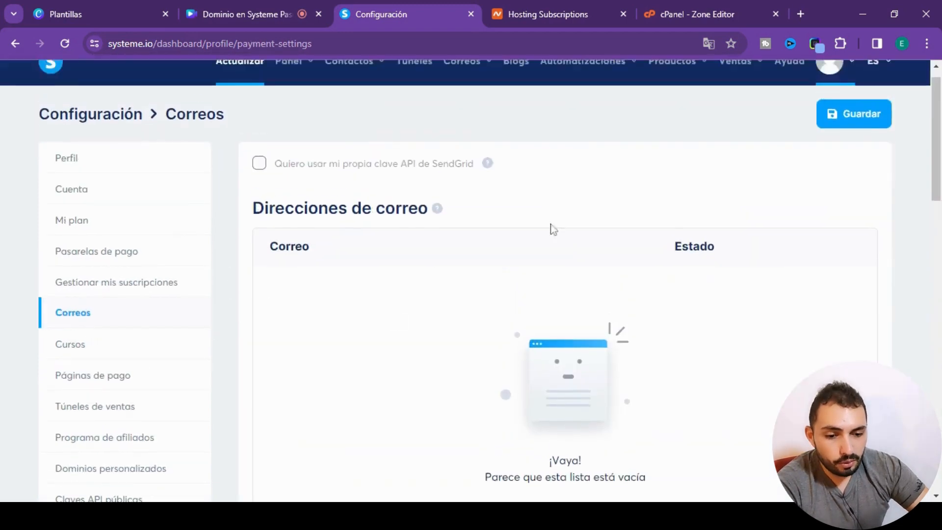
scroll(461, 288, down, 3)
- Return to the cPanel Zone Editor and look over the CNAME records for afiliadoexperto.lat
click(552, 19)
click(734, 13)
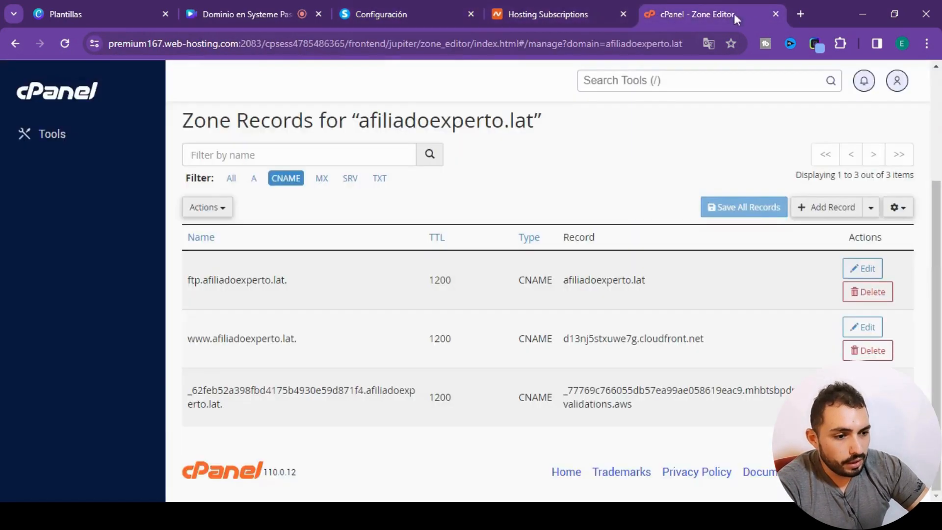
scroll(603, 233, up, 3)
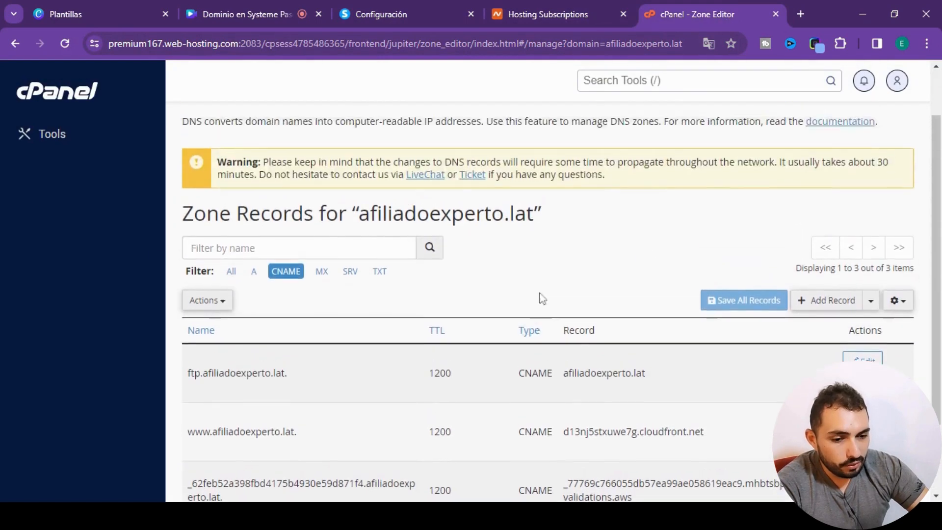
- Return to the cPanel tools overview and open the Email Accounts tool
click(46, 141)
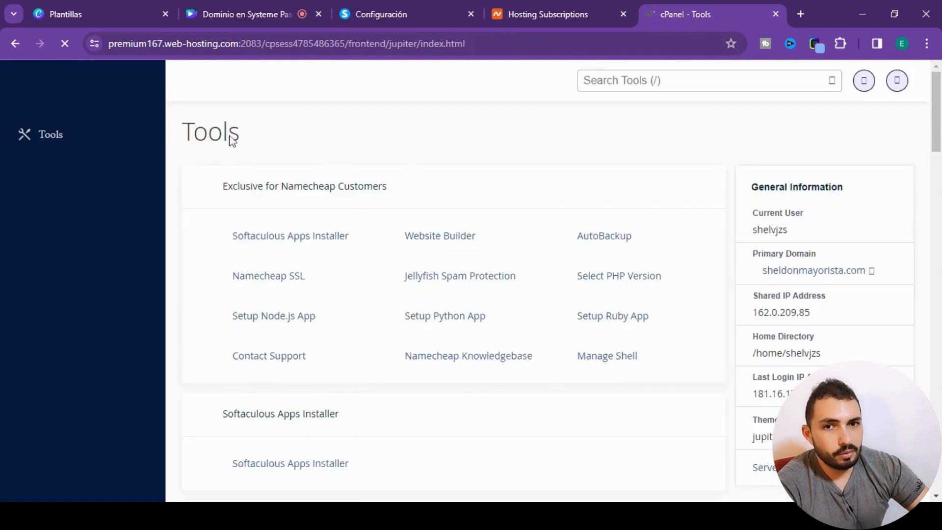
scroll(624, 217, down, 8)
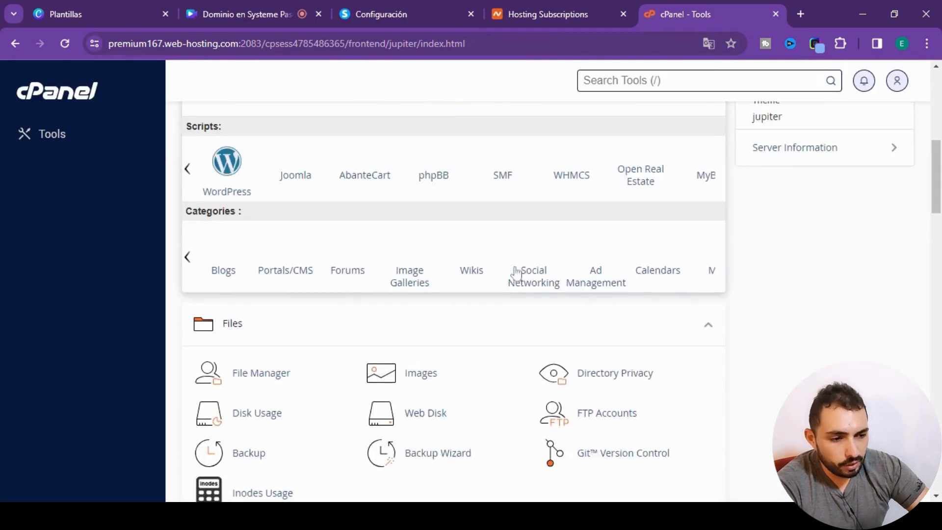
scroll(513, 270, down, 6)
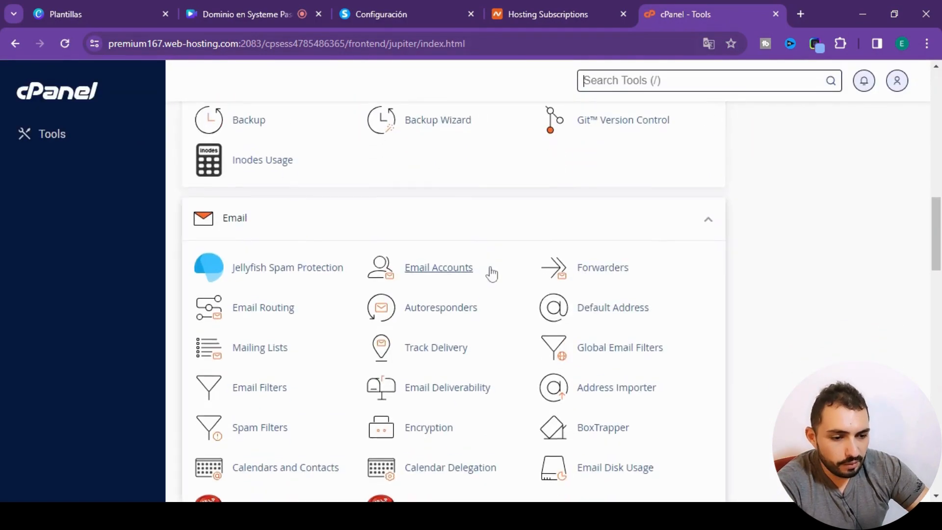
scroll(490, 273, down, 3)
scroll(554, 289, down, 3)
scroll(554, 292, down, 5)
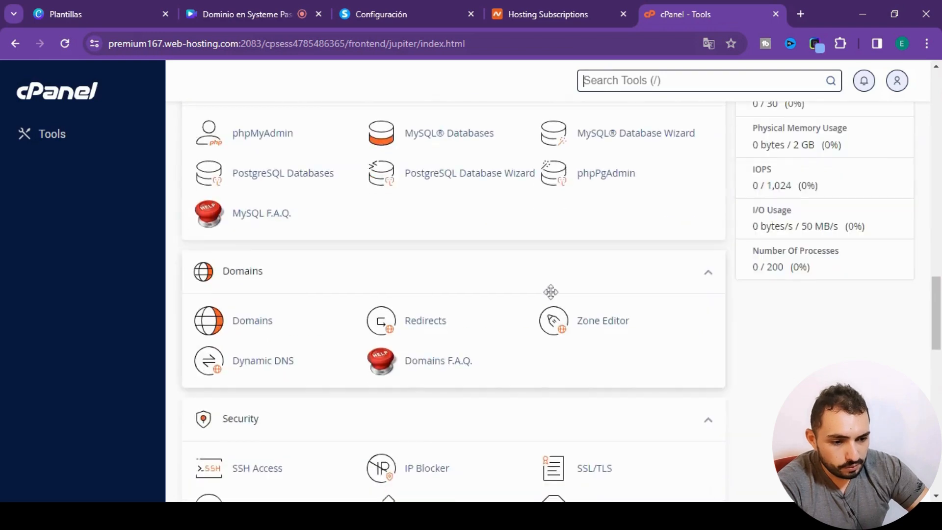
scroll(554, 303, down, 10)
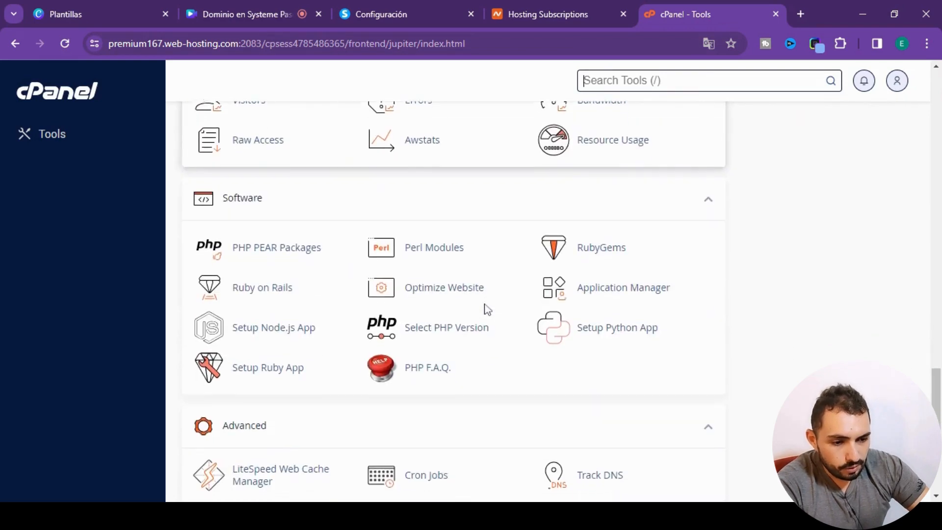
scroll(581, 331, down, 4)
scroll(515, 337, up, 15)
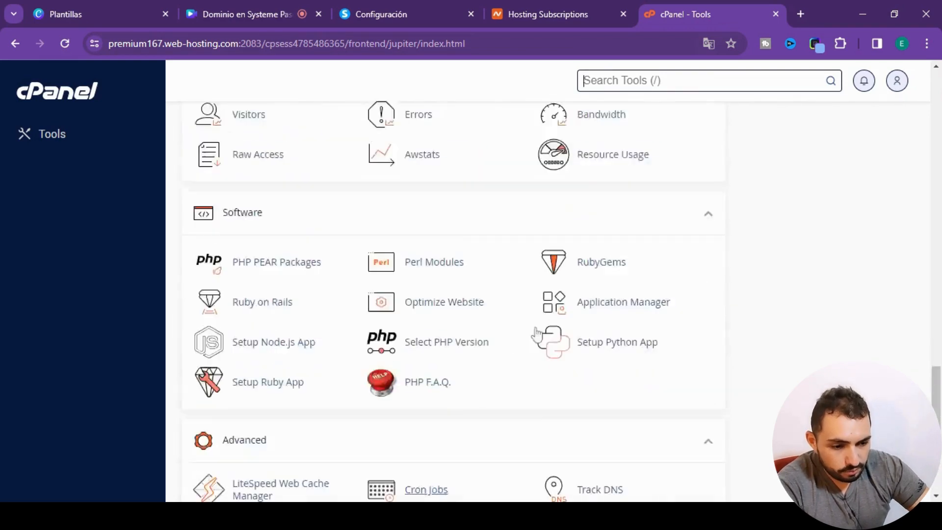
scroll(496, 345, up, 9)
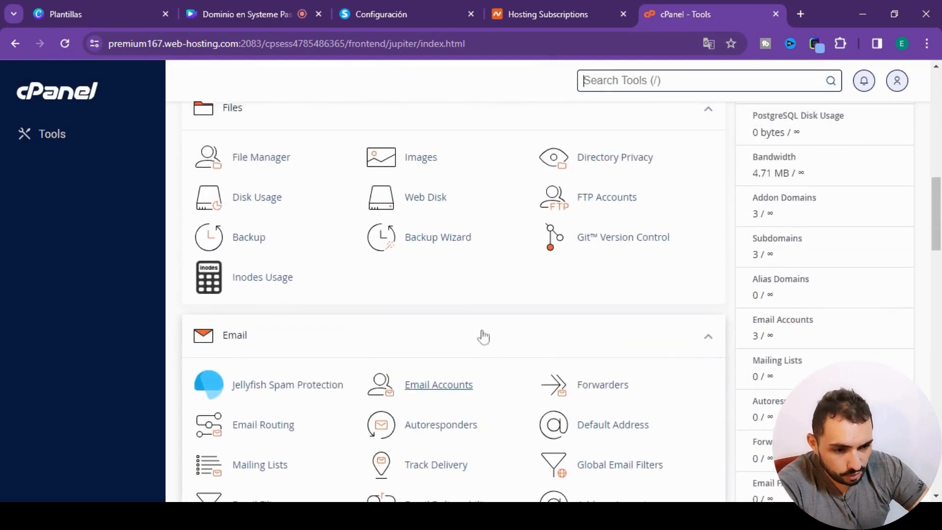
scroll(482, 335, down, 1)
click(424, 330)
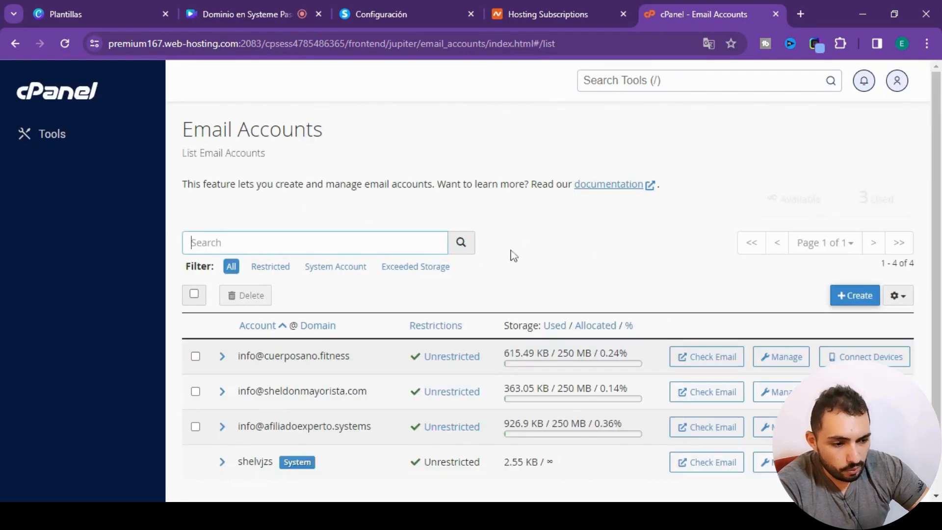
- Start creating a new email account and choose afiliadoexperto.lat as its domain
scroll(217, 344, down, 1)
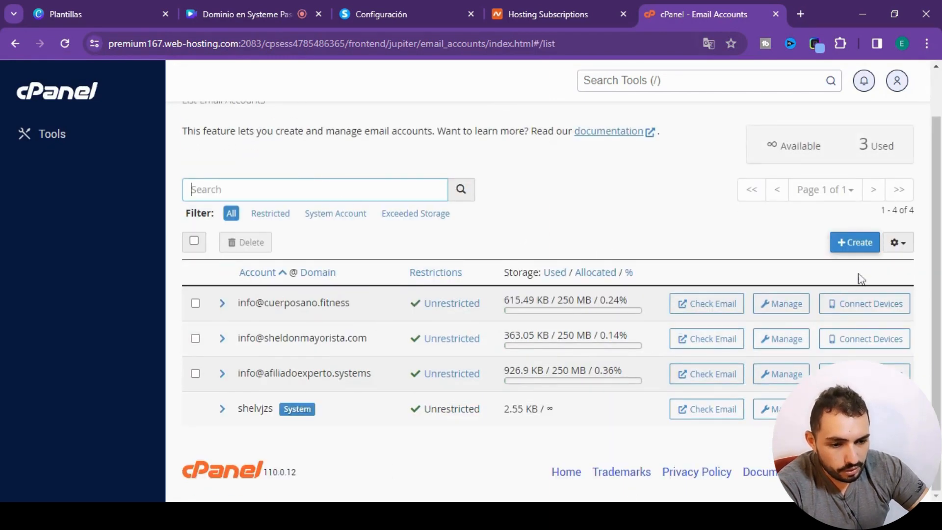
click(849, 243)
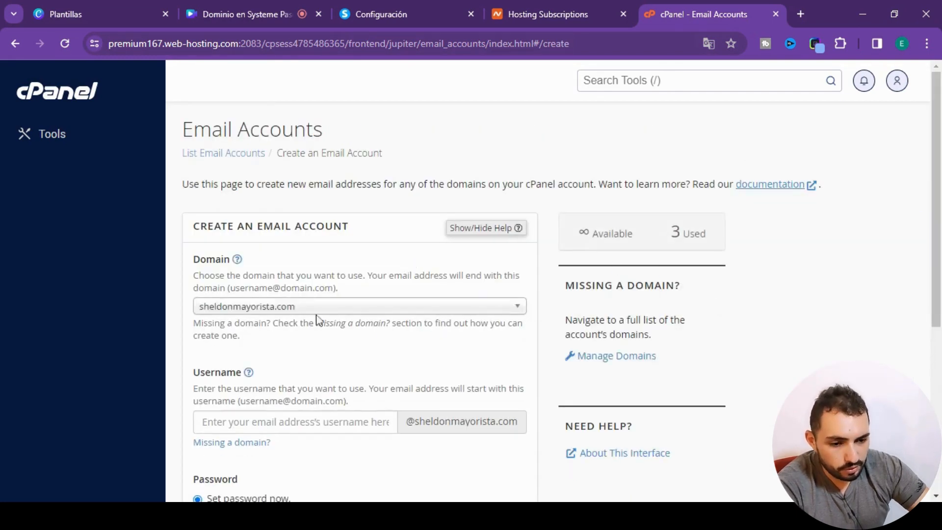
click(513, 311)
click(514, 312)
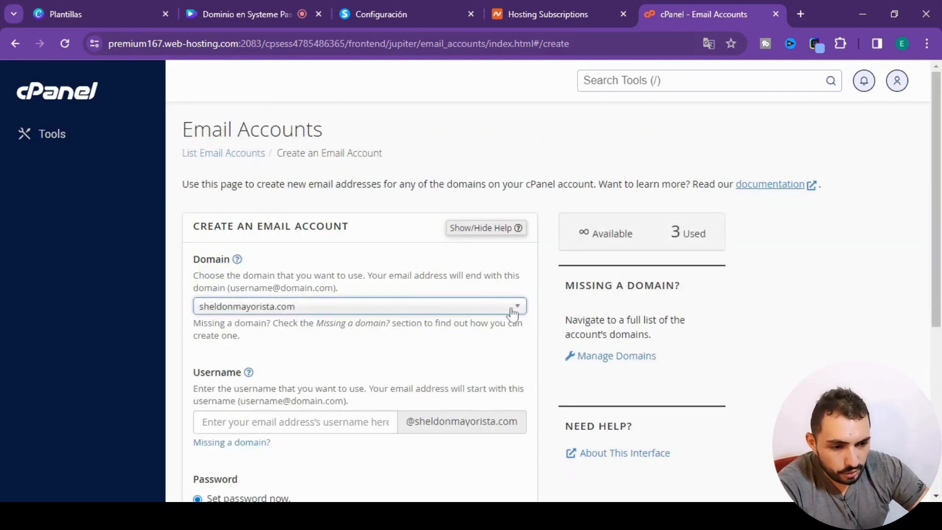
click(513, 312)
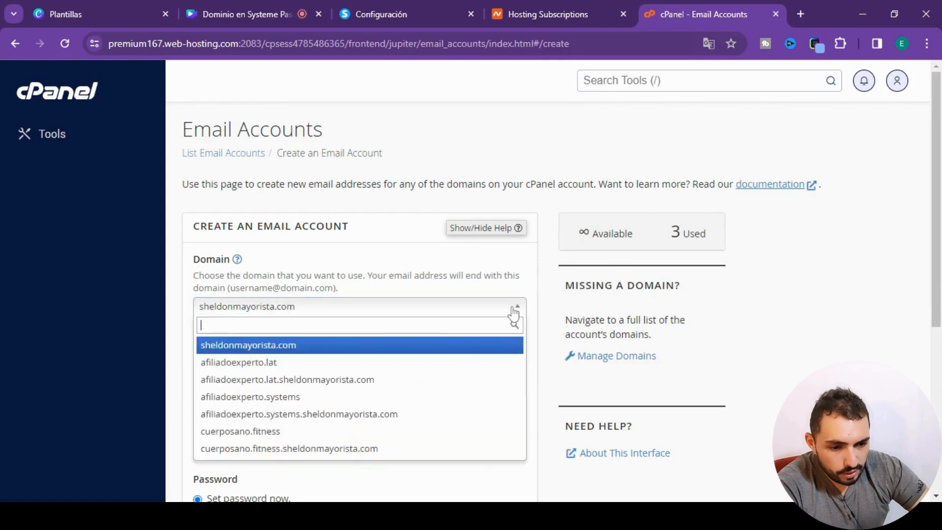
click(260, 362)
scroll(325, 322, down, 3)
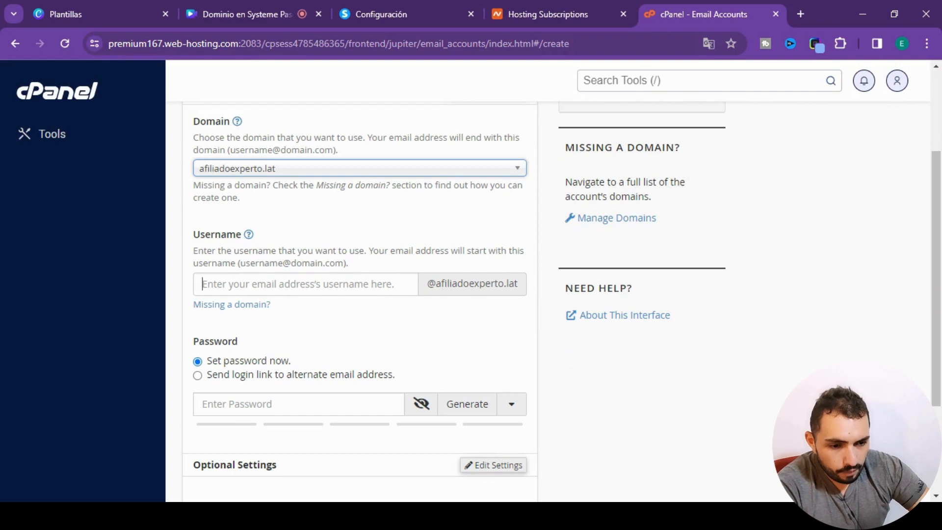
click(201, 284)
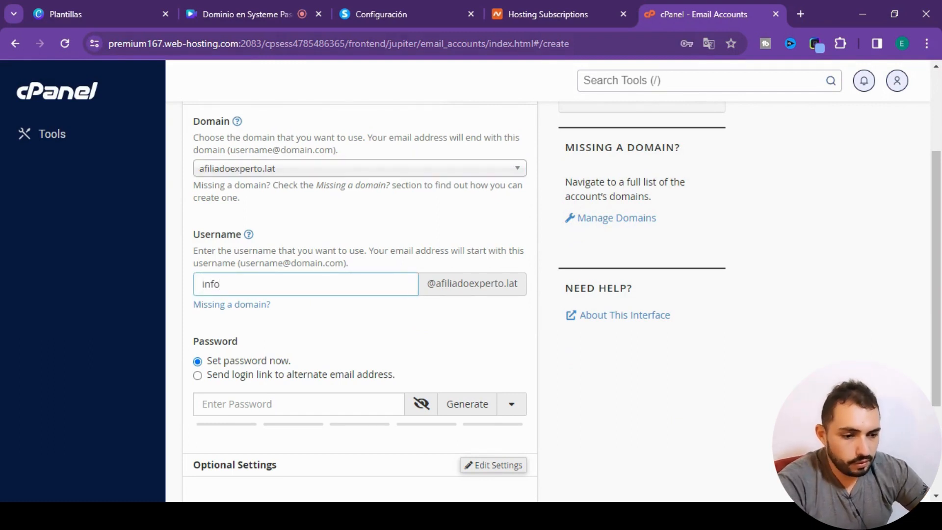
scroll(265, 314, down, 3)
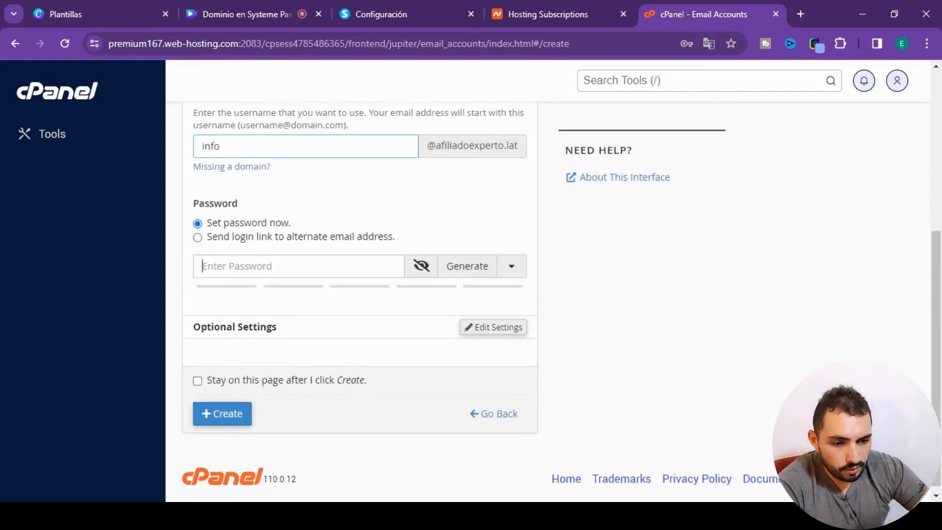
click(468, 266)
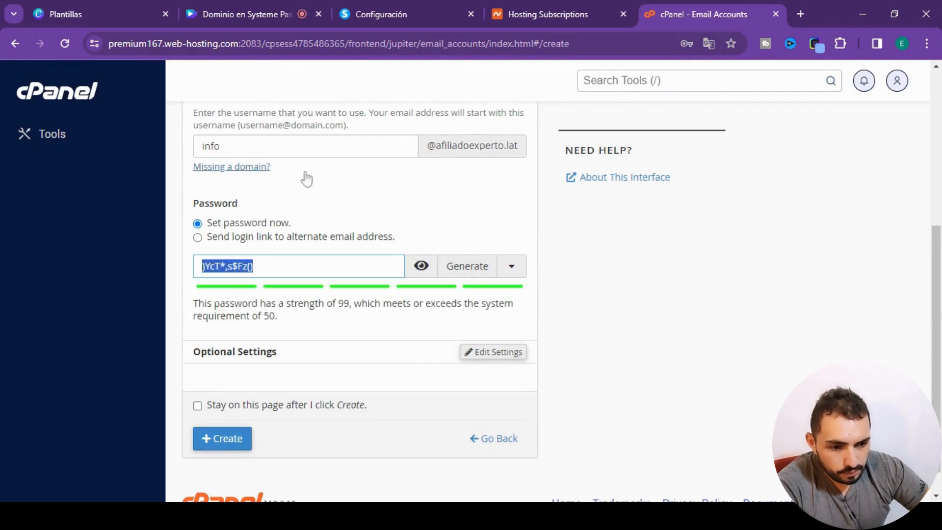
click(467, 265)
triple_click(322, 263)
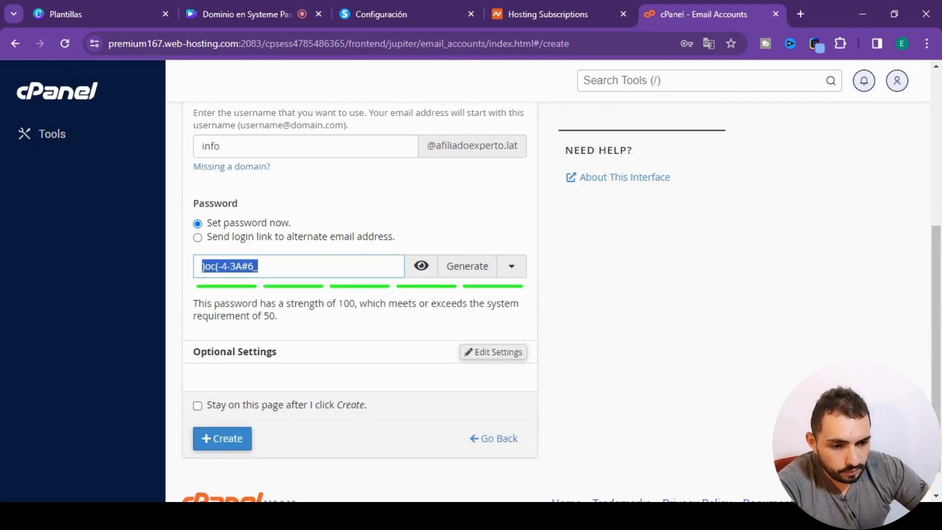
- Enable staying on the page after creation and create the email account
scroll(196, 378, down, 1)
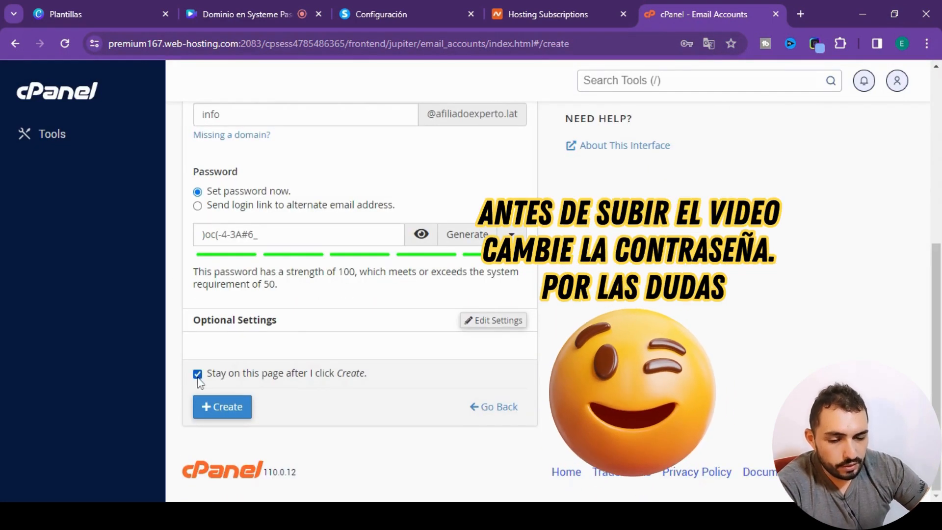
scroll(368, 353, up, 4)
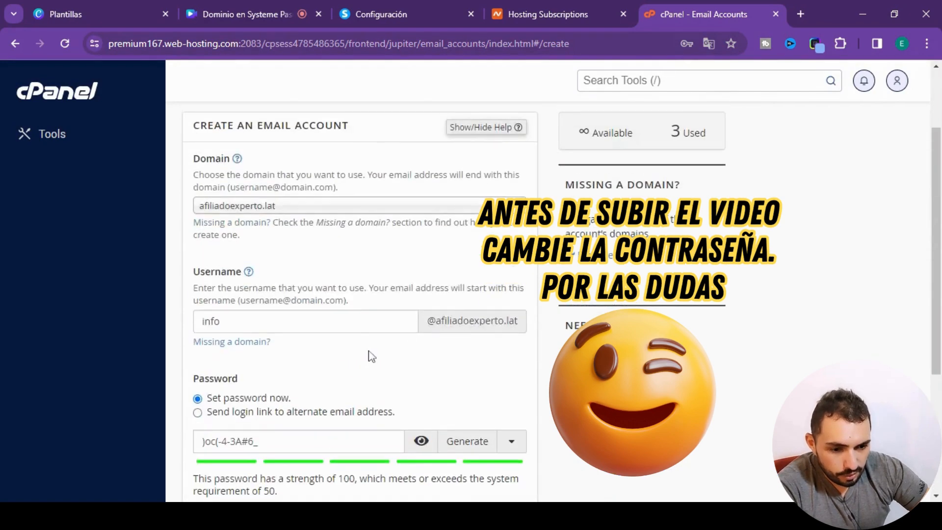
scroll(290, 340, down, 4)
click(212, 409)
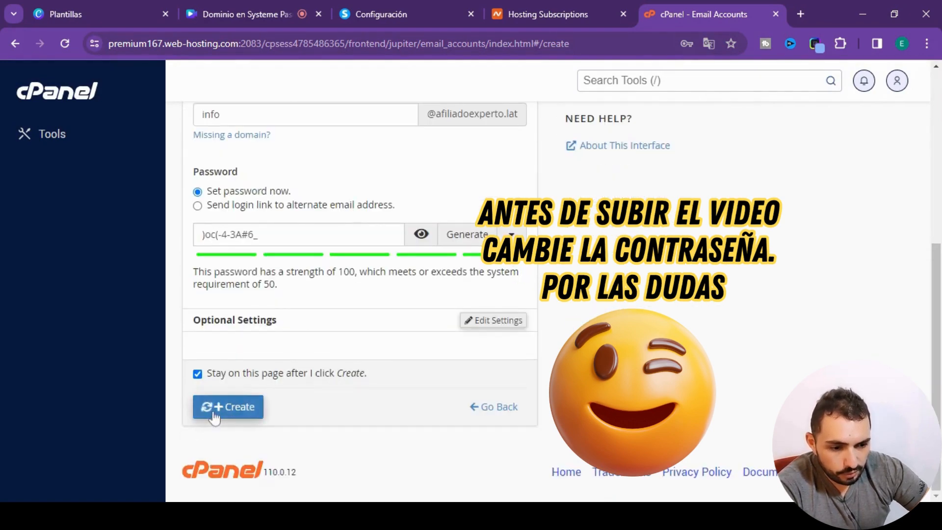
- Return to the list of email accounts and open the webmail of the new afiliadoexperto.lat account
scroll(735, 384, up, 2)
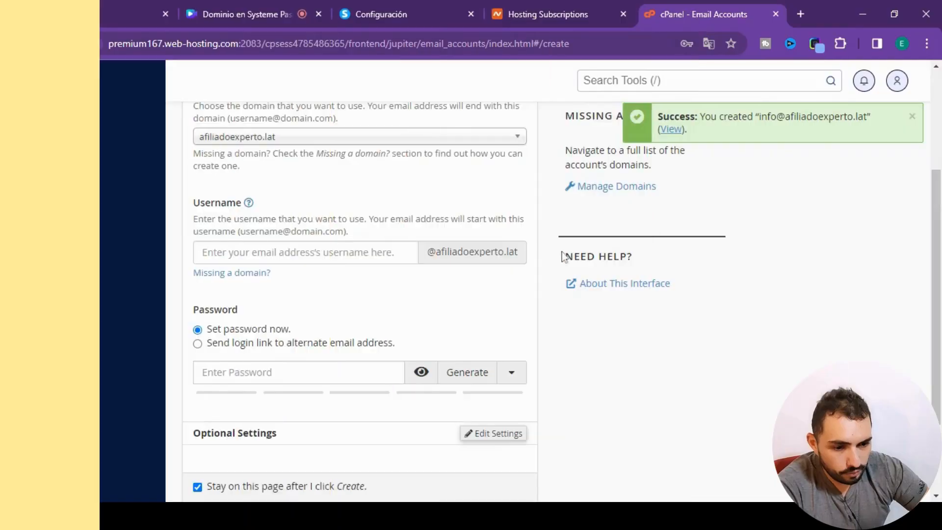
scroll(435, 305, down, 2)
scroll(435, 305, down, 1)
scroll(448, 391, up, 5)
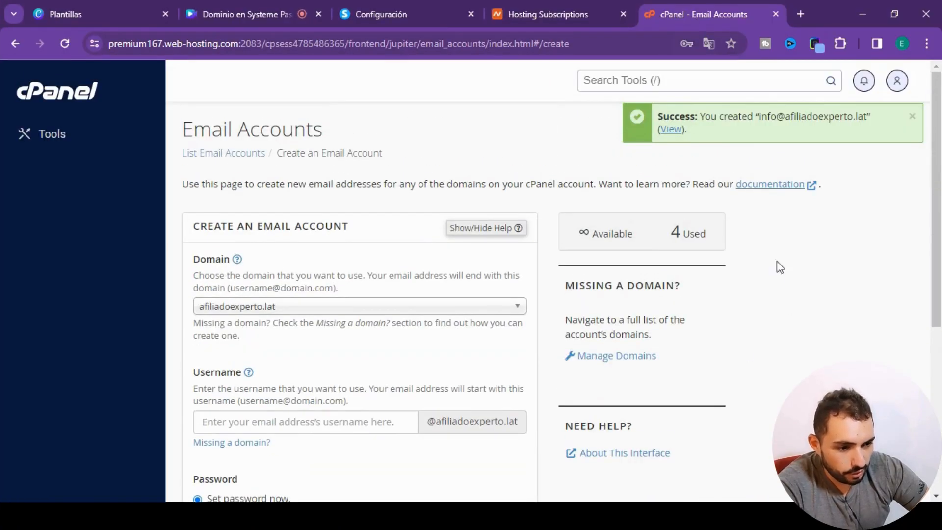
scroll(812, 278, down, 5)
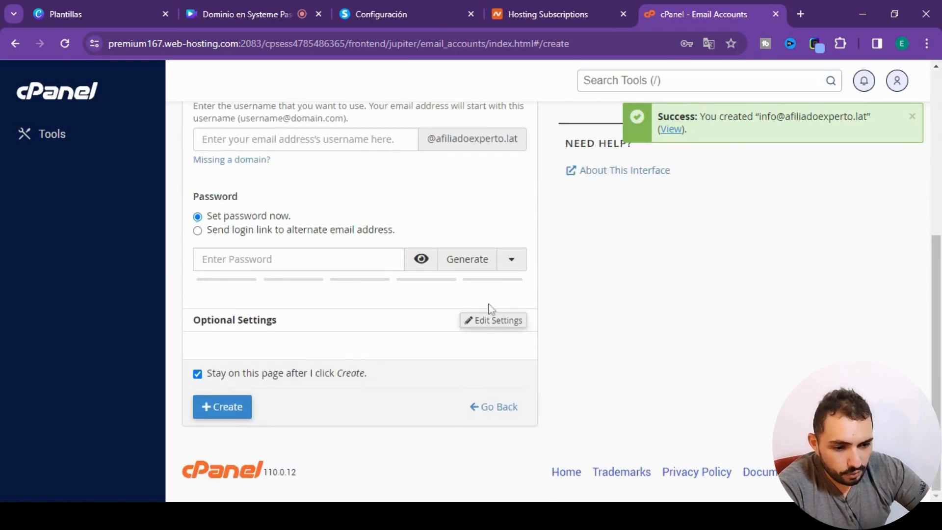
click(484, 408)
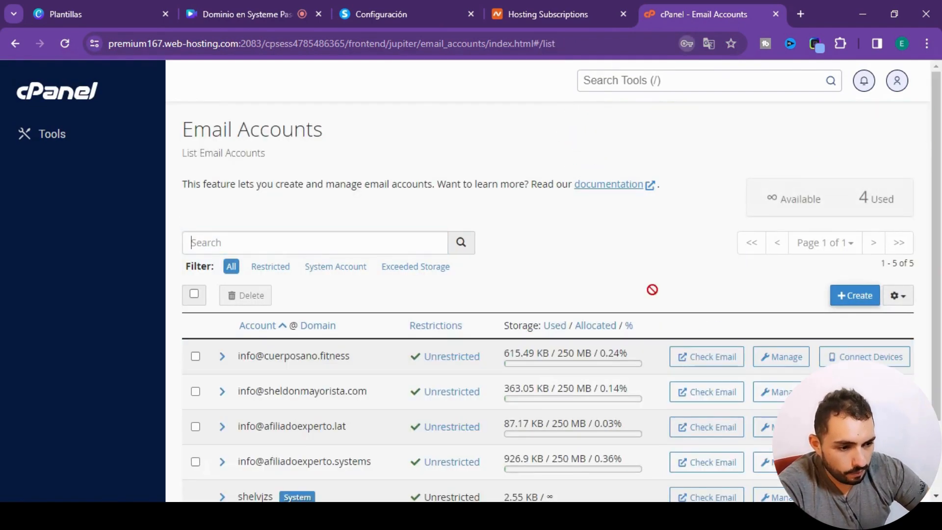
scroll(589, 285, down, 2)
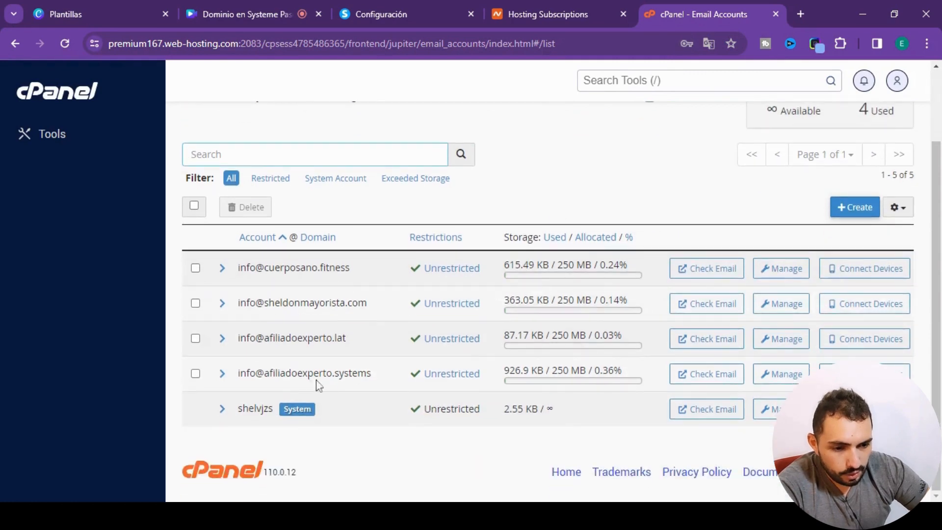
click(727, 347)
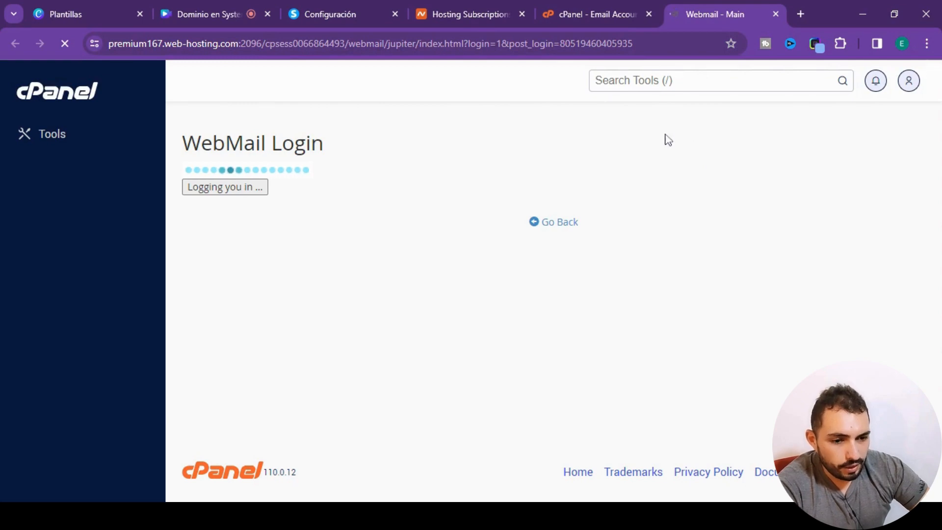
- Set Webmail to open the inbox automatically at login
scroll(114, 253, down, 4)
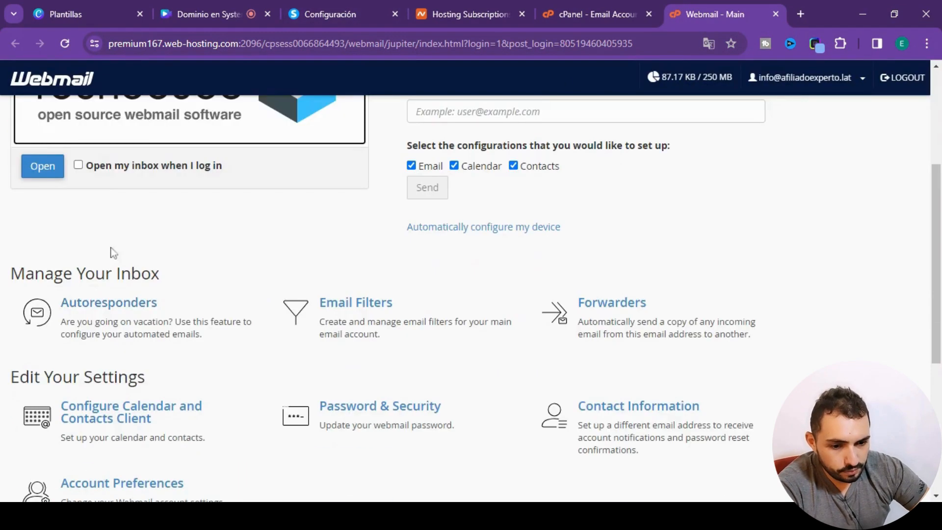
scroll(114, 253, up, 2)
click(79, 242)
scroll(262, 311, up, 3)
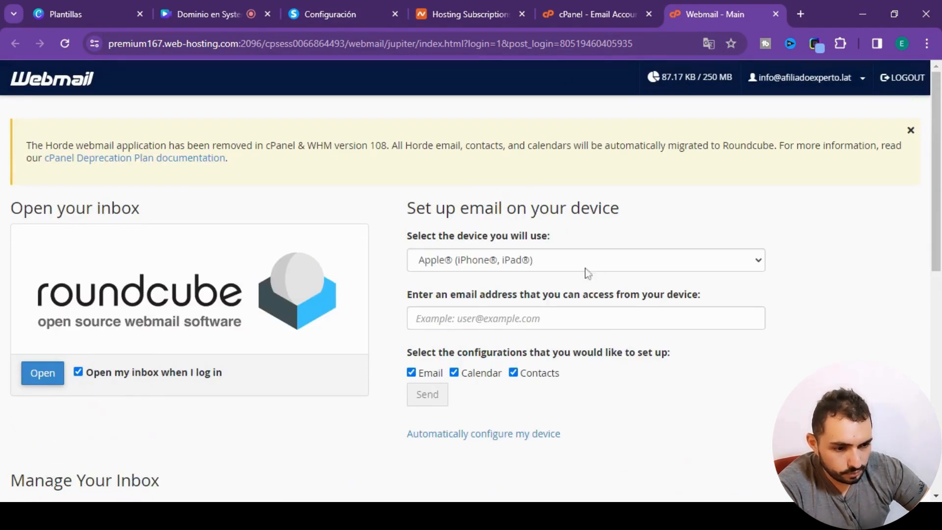
- Choose Android as the device, enter the new account's email address and send the email, calendar and contacts configurations
click(545, 269)
click(520, 294)
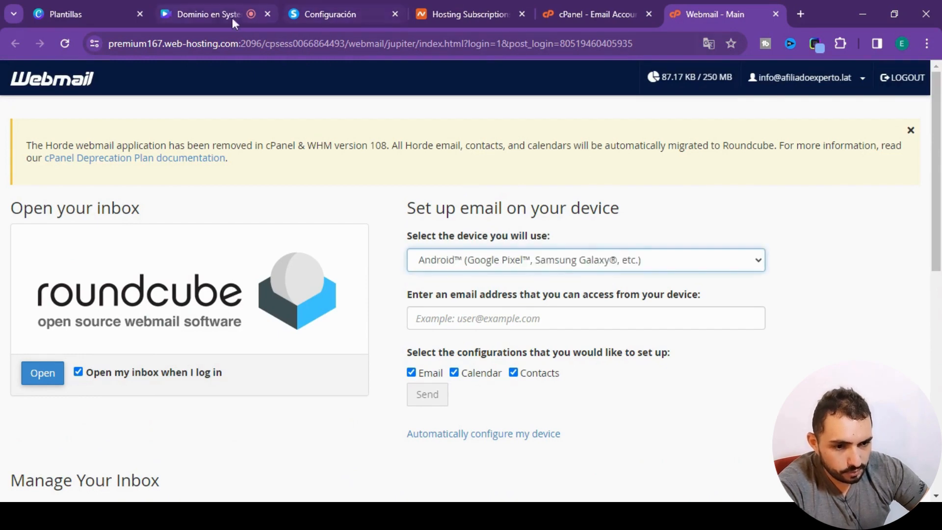
key(Tab)
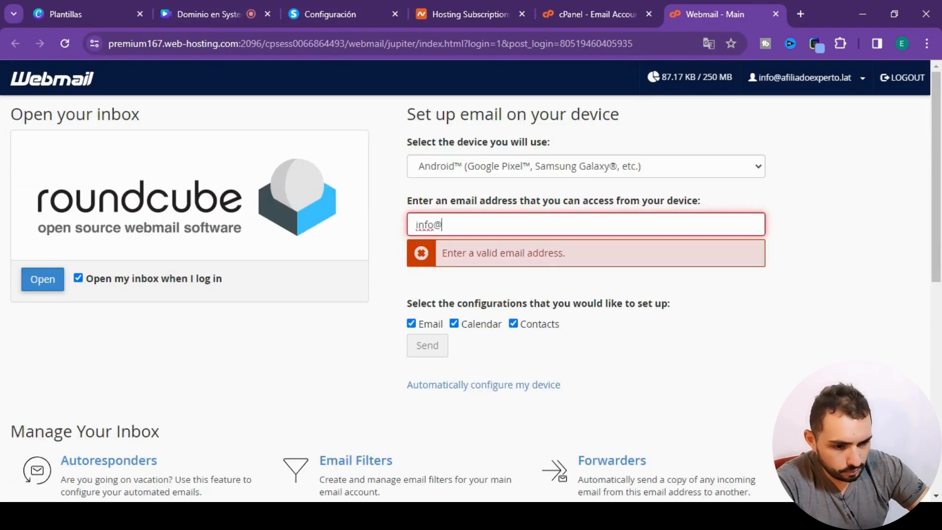
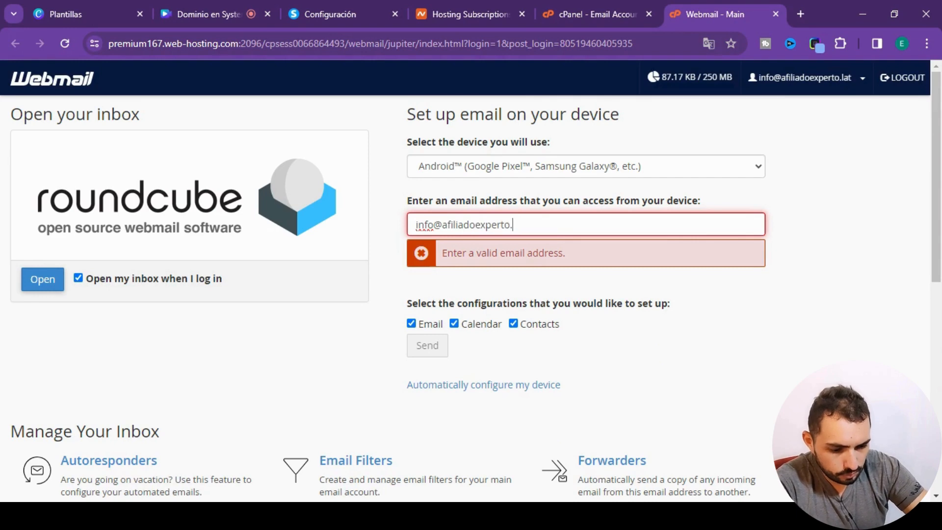
click(427, 301)
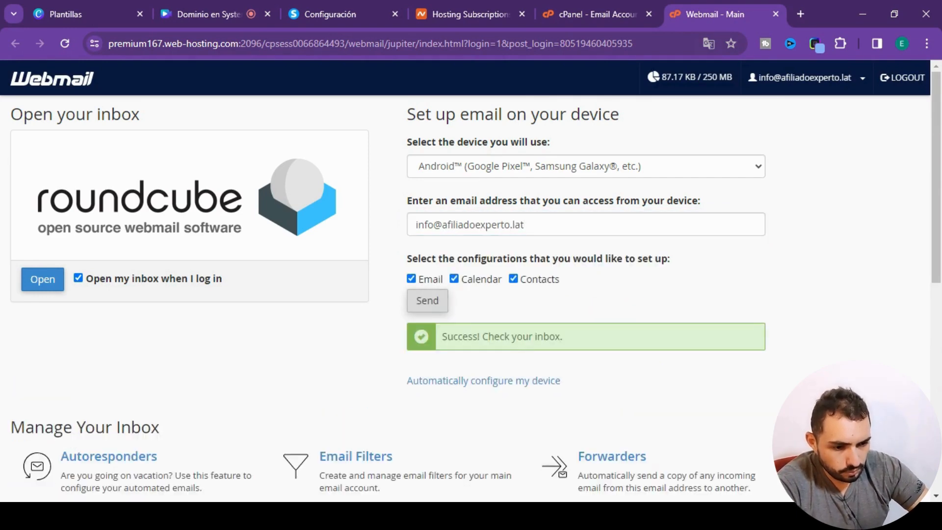
- Open the new account's Roundcube inbox and switch to the Correos settings in systeme.io
click(48, 285)
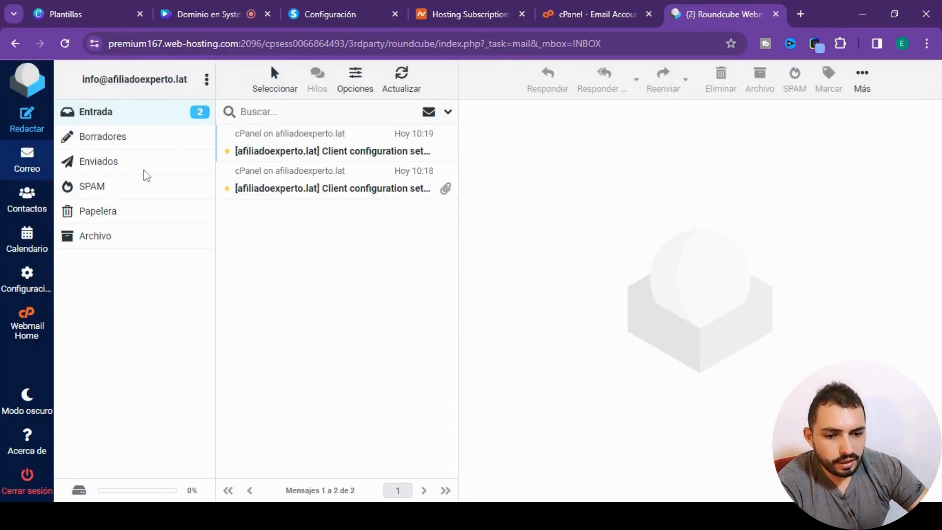
click(357, 18)
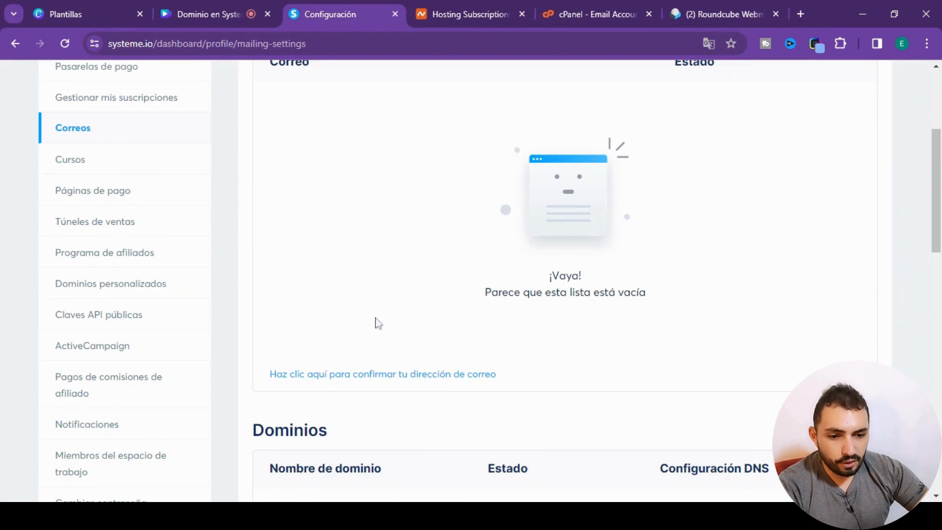
scroll(464, 353, up, 3)
scroll(474, 348, down, 3)
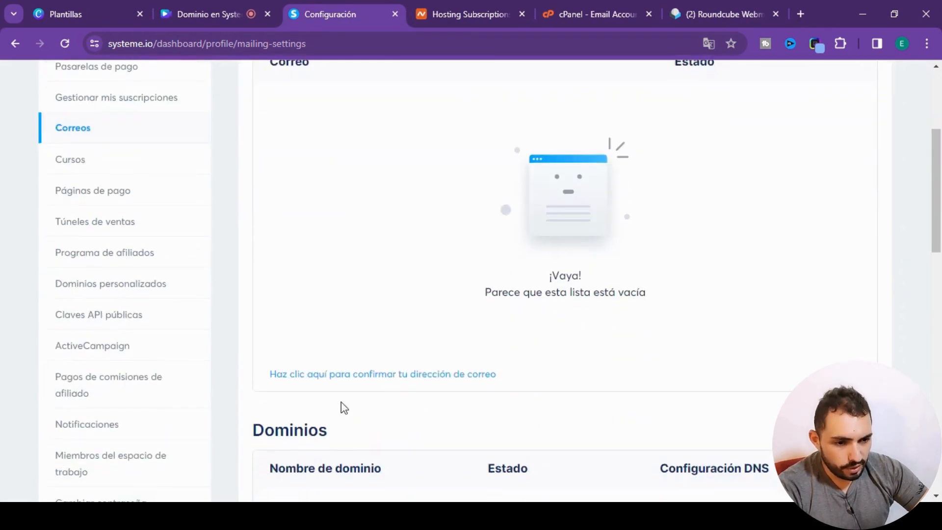
- Add the new account's email address as a sender address in the Correos settings and save it
click(347, 375)
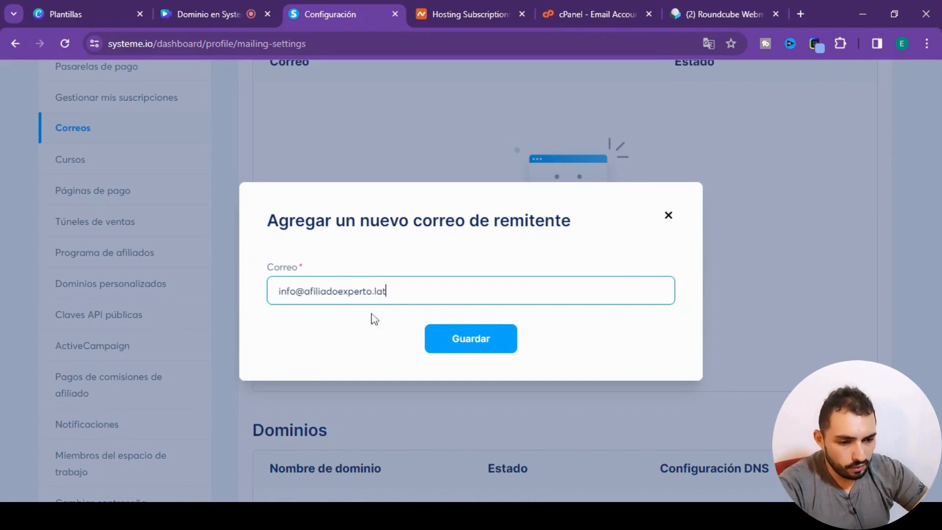
click(436, 338)
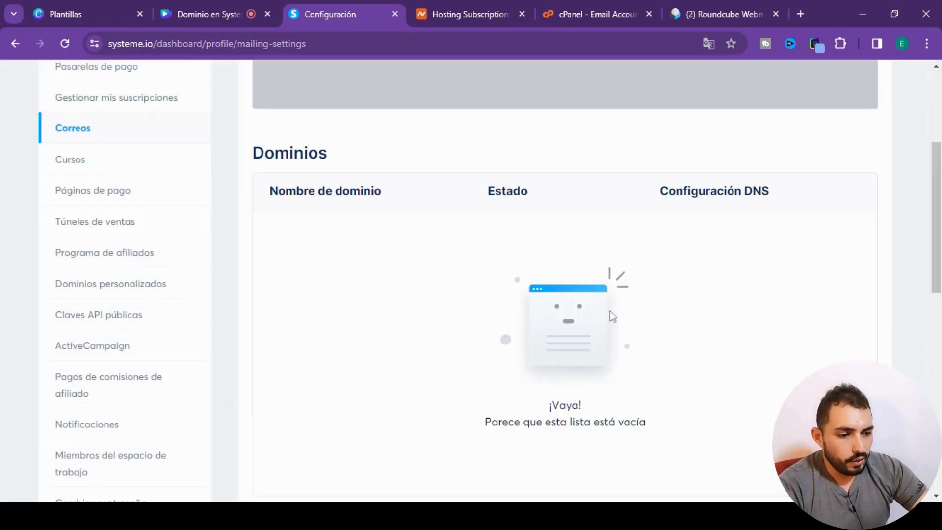
scroll(538, 300, up, 4)
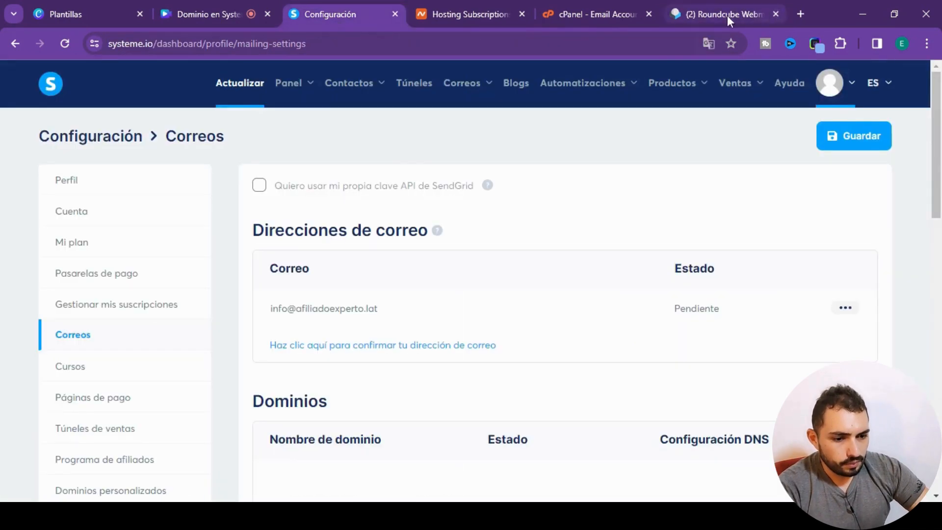
- Open the Systeme.io message in the Roundcube inbox, confirm the sender address through its link and reload the Correos settings
click(728, 16)
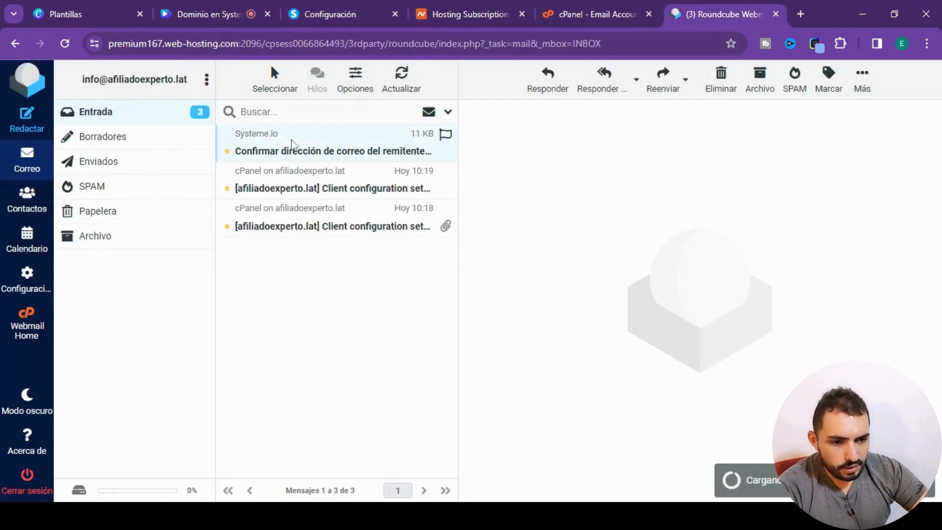
click(269, 157)
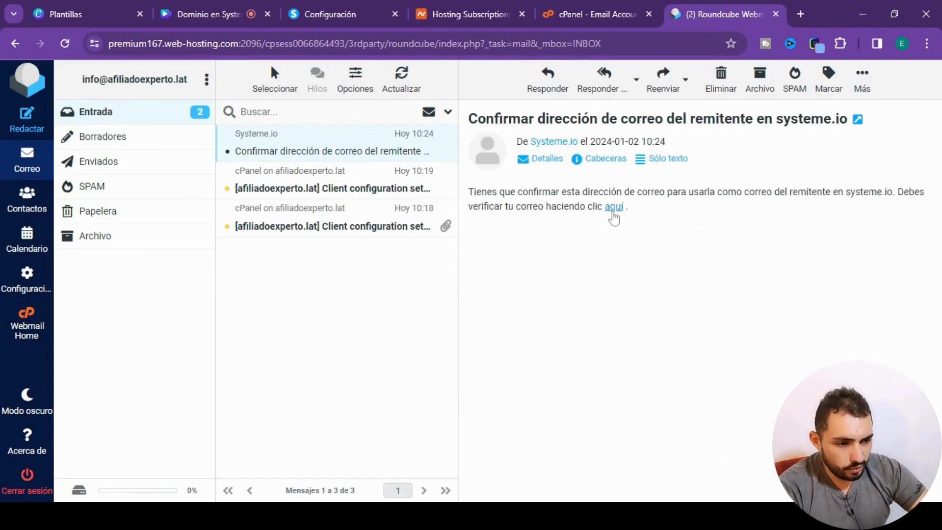
click(615, 207)
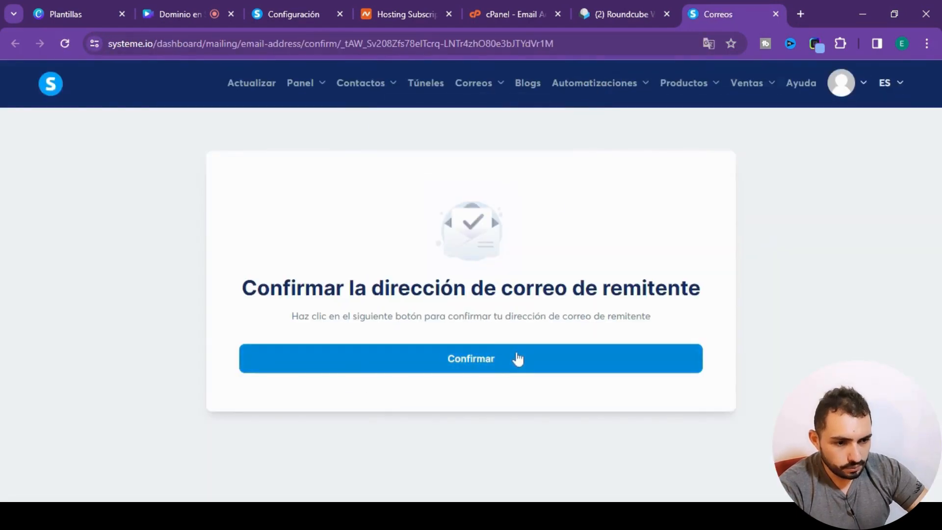
click(485, 365)
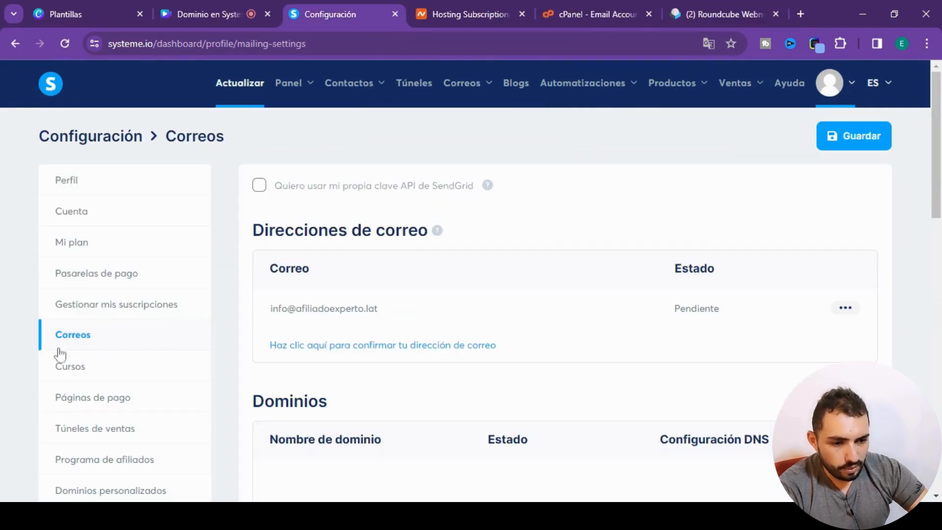
click(68, 41)
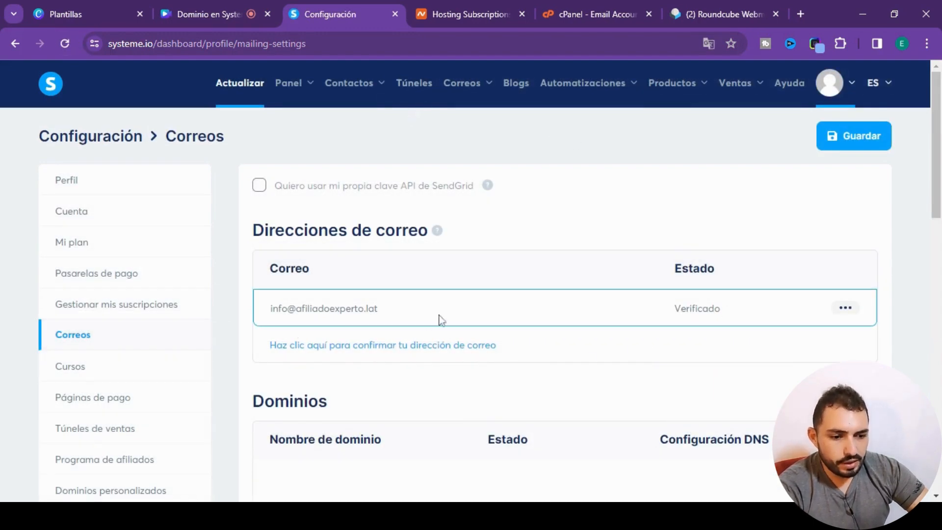
scroll(442, 320, down, 4)
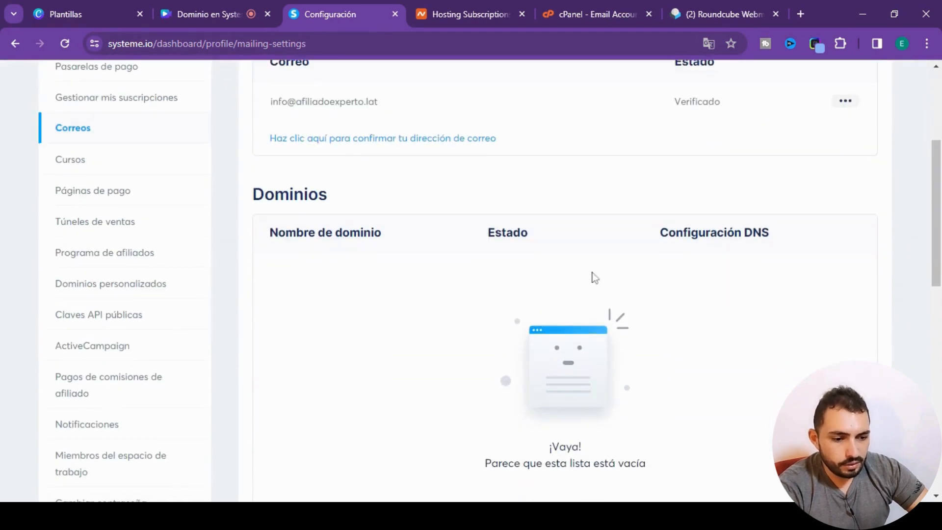
scroll(561, 267, up, 4)
scroll(562, 267, down, 8)
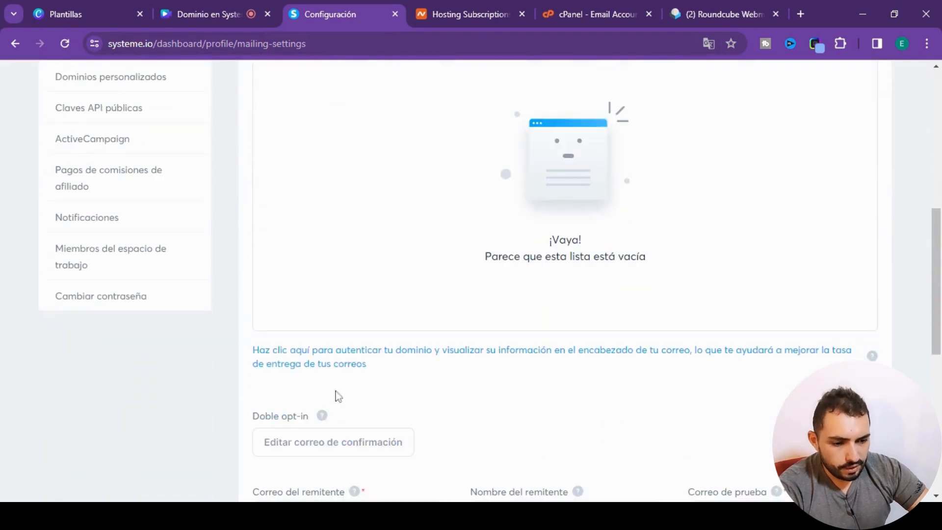
click(312, 364)
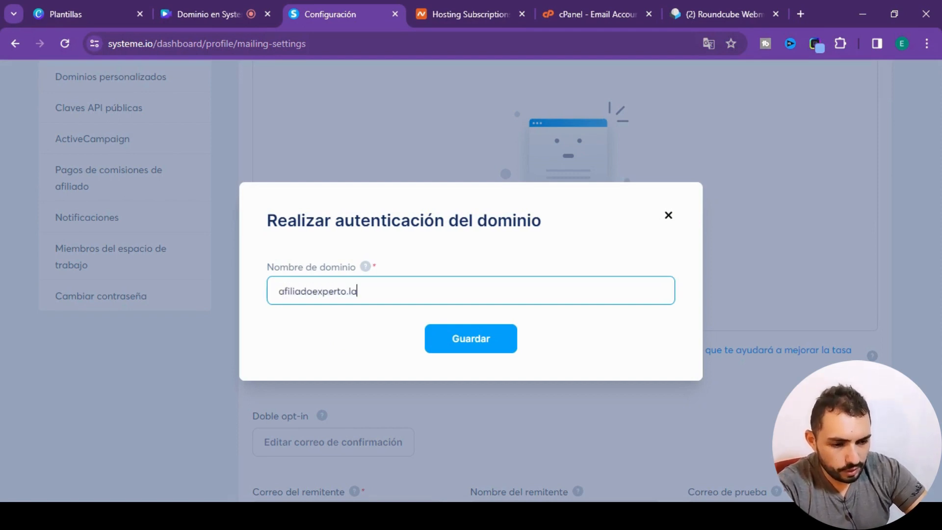
text(www.)
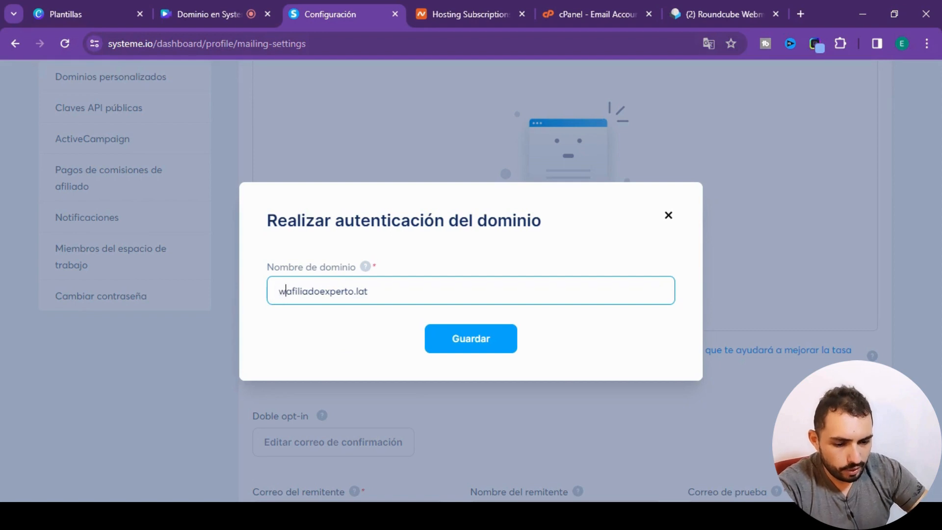
click(471, 339)
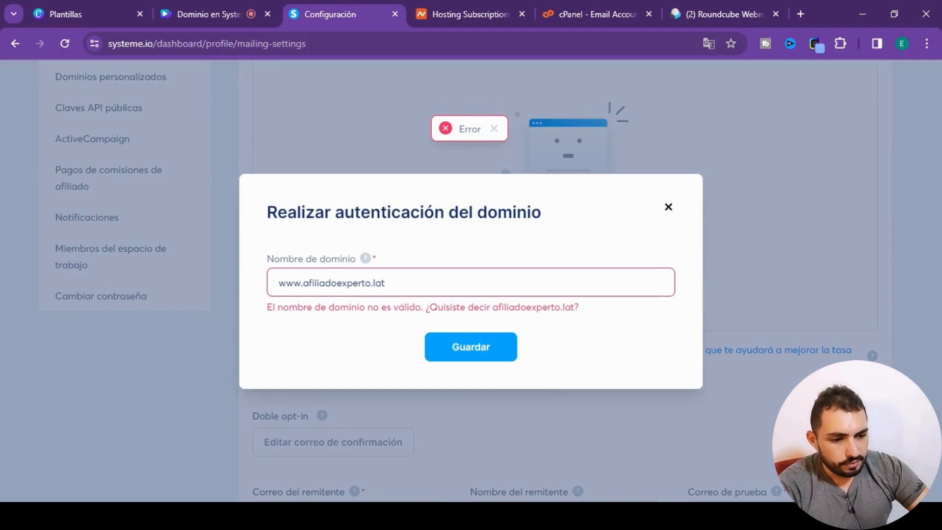
drag(303, 282, 268, 283)
key(BackSpace)
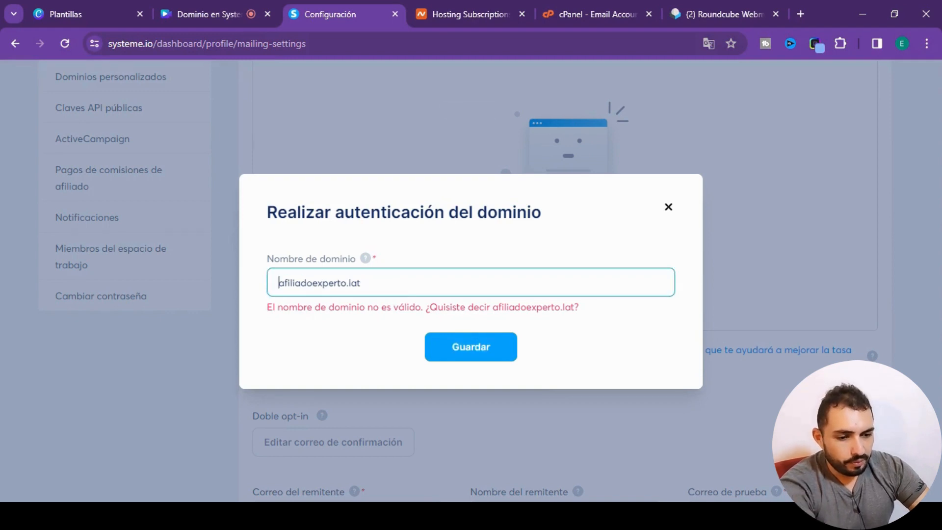
click(453, 343)
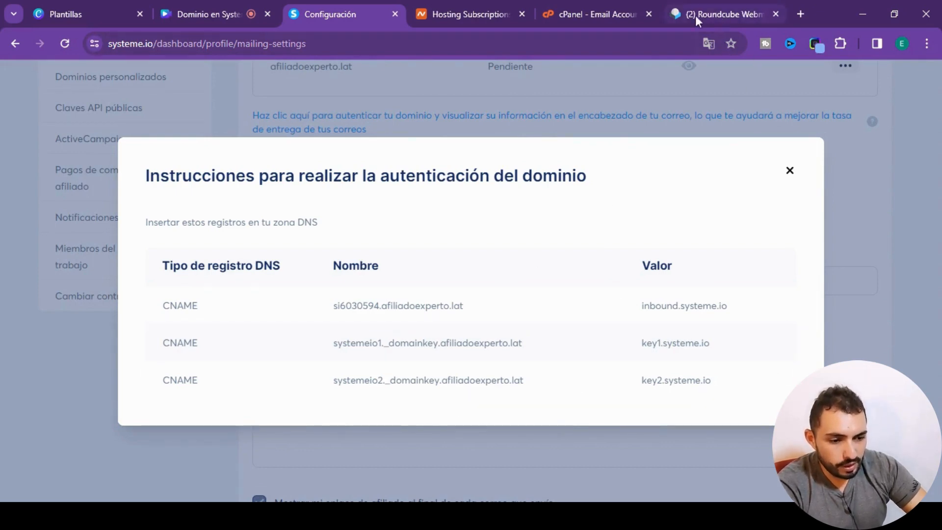
- Switch to cPanel and open the Zone Editor from the Domains tools
click(625, 17)
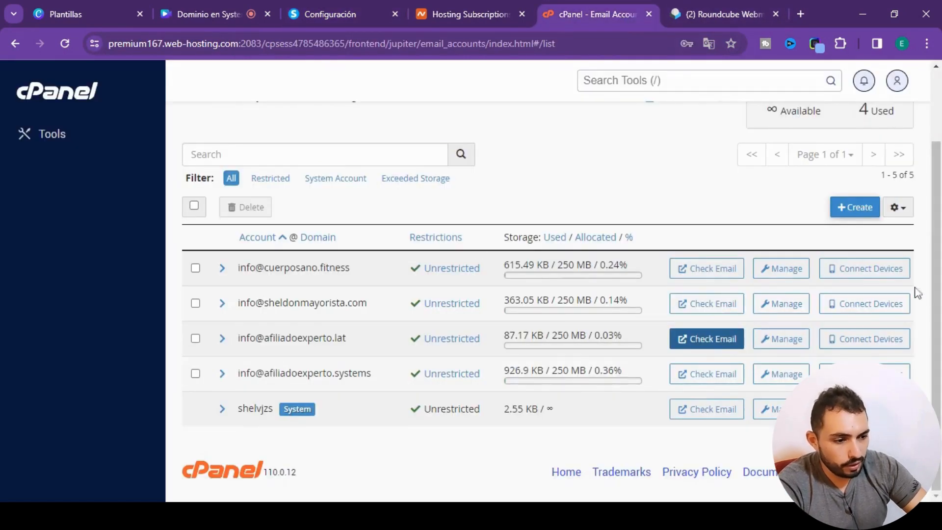
scroll(648, 294, up, 2)
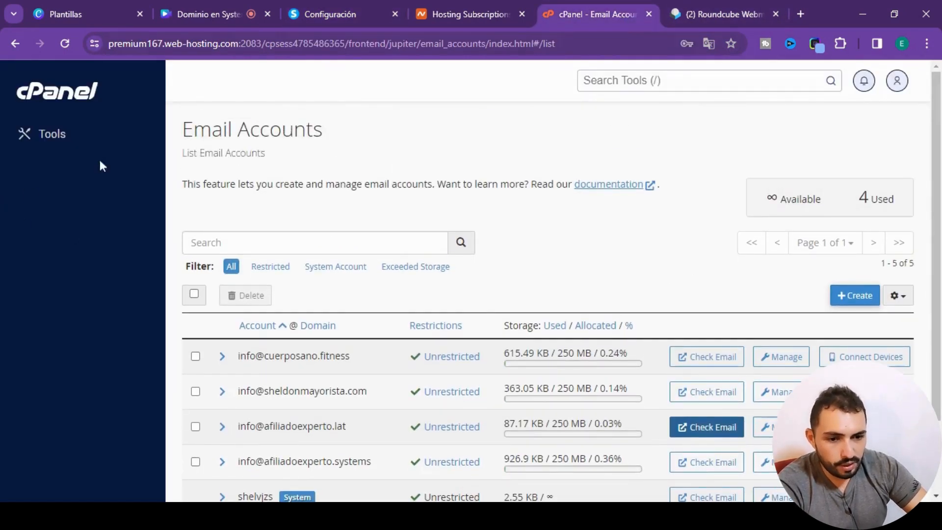
click(53, 132)
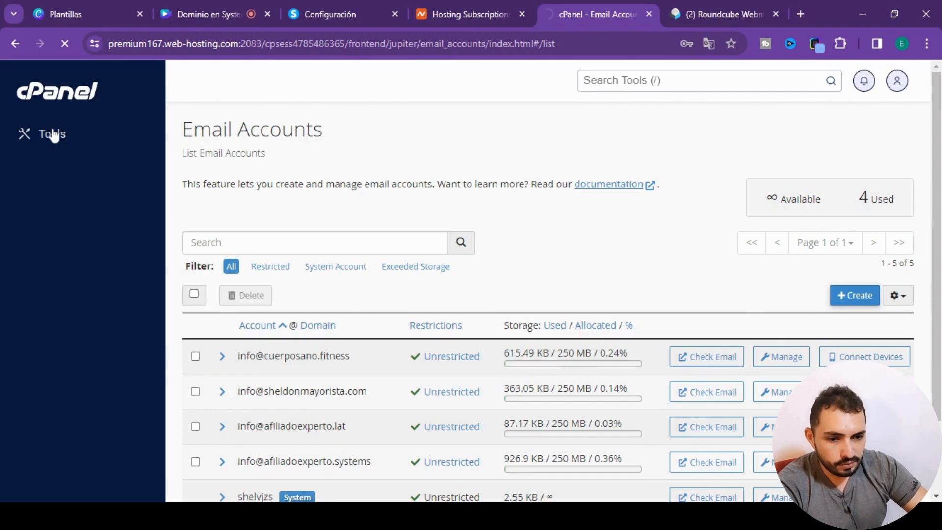
scroll(705, 279, down, 5)
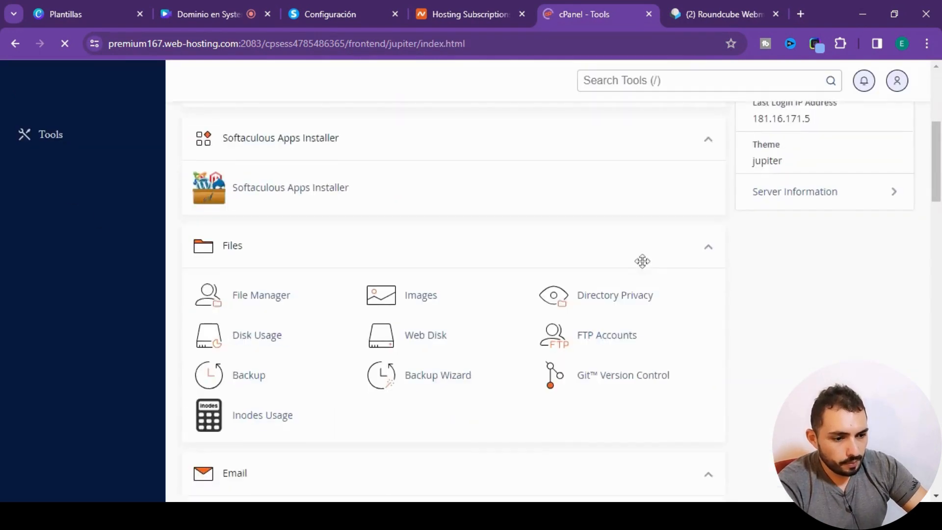
scroll(643, 265, down, 12)
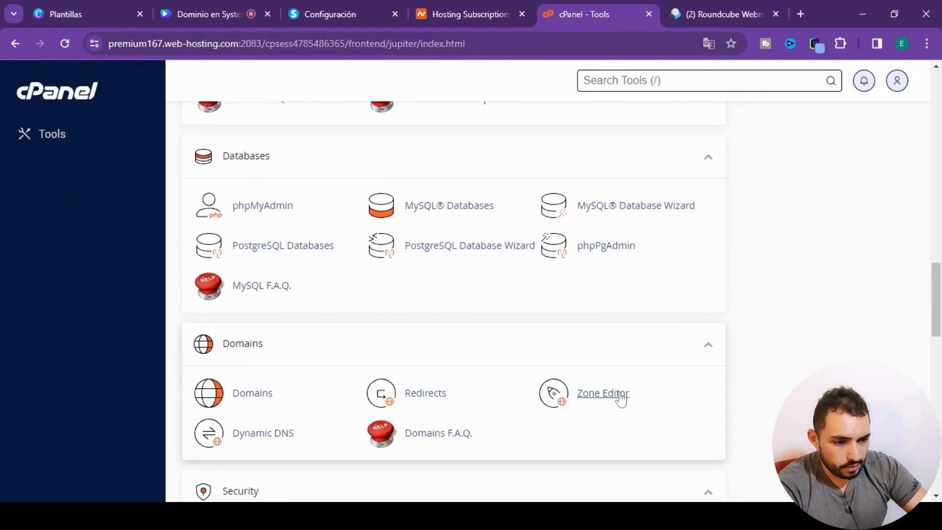
click(622, 400)
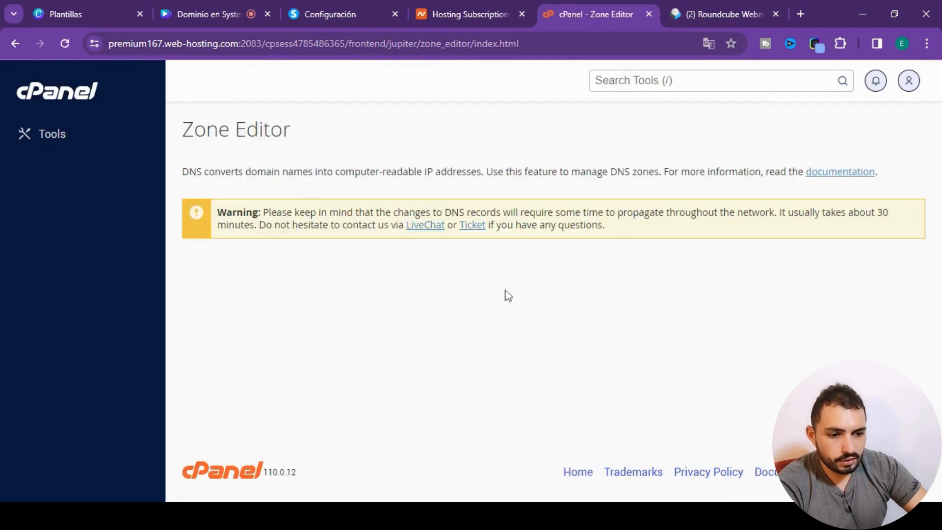
- Open the DNS zone records of afiliadoexperto.lat for management and filter them to CNAME
scroll(620, 293, down, 1)
scroll(620, 293, down, 1)
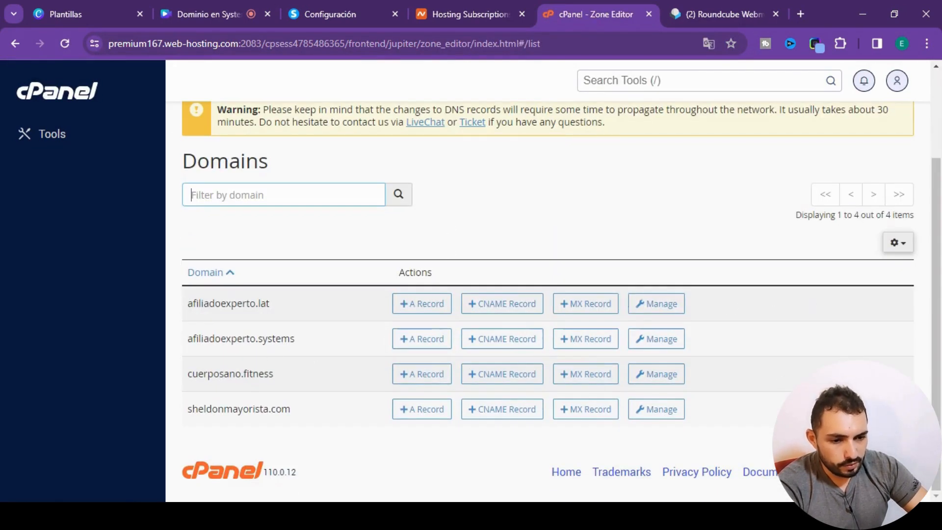
click(652, 305)
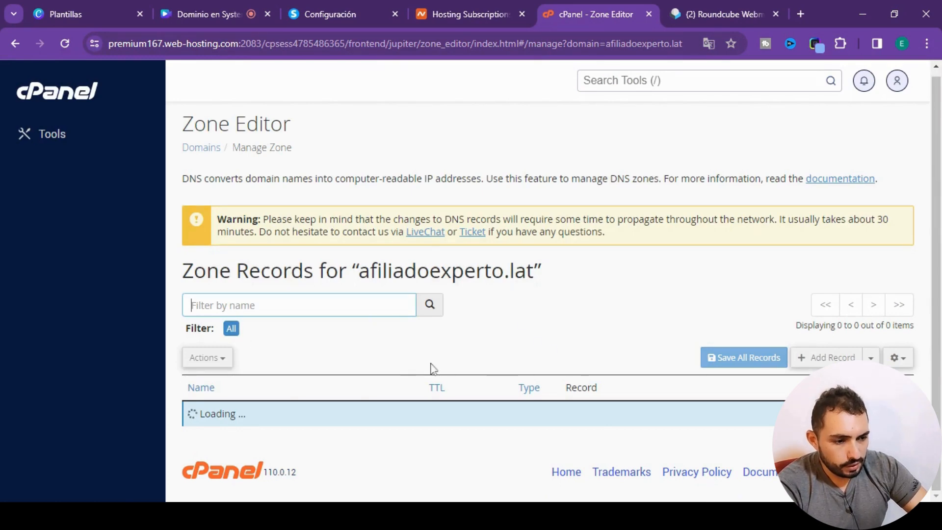
scroll(564, 317, down, 3)
click(285, 192)
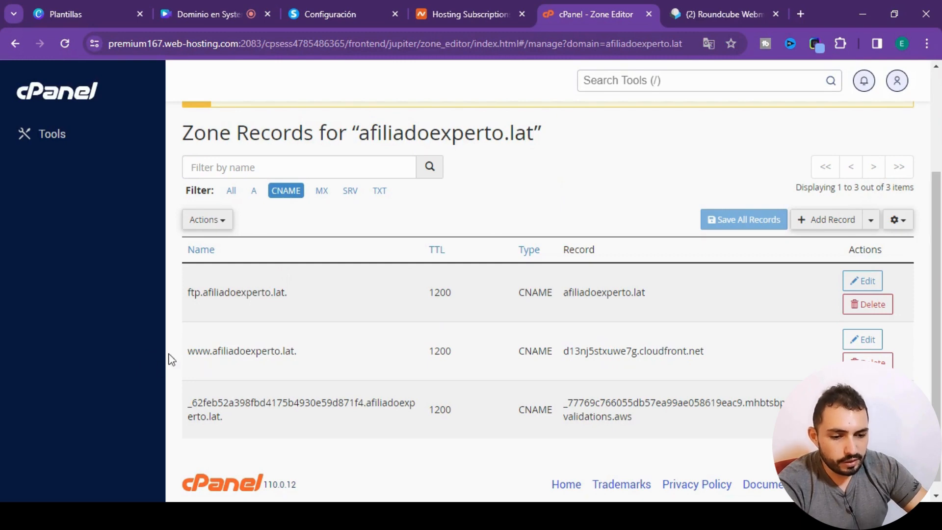
- Copy inbound.systeme.io from the systeme.io instructions and enter it as the value of a new CNAME record in the cPanel zone
click(321, 15)
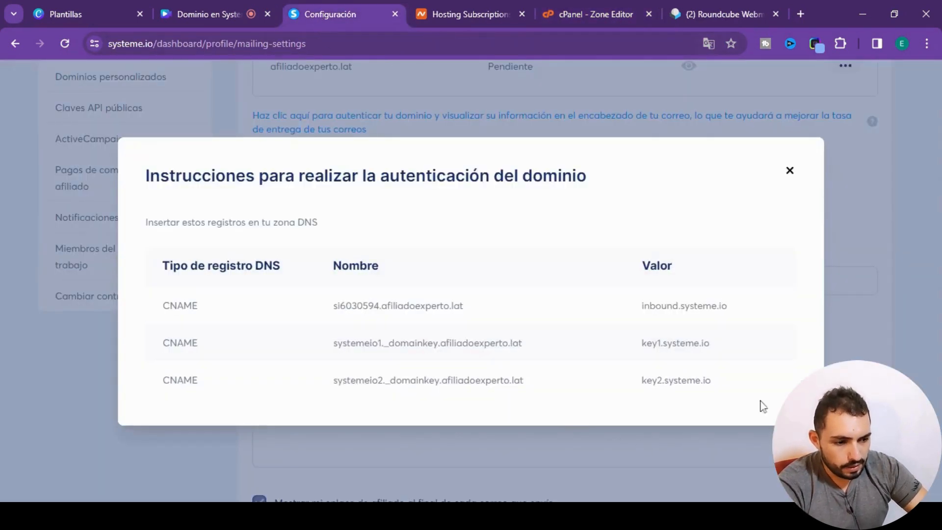
drag(724, 309, 644, 306)
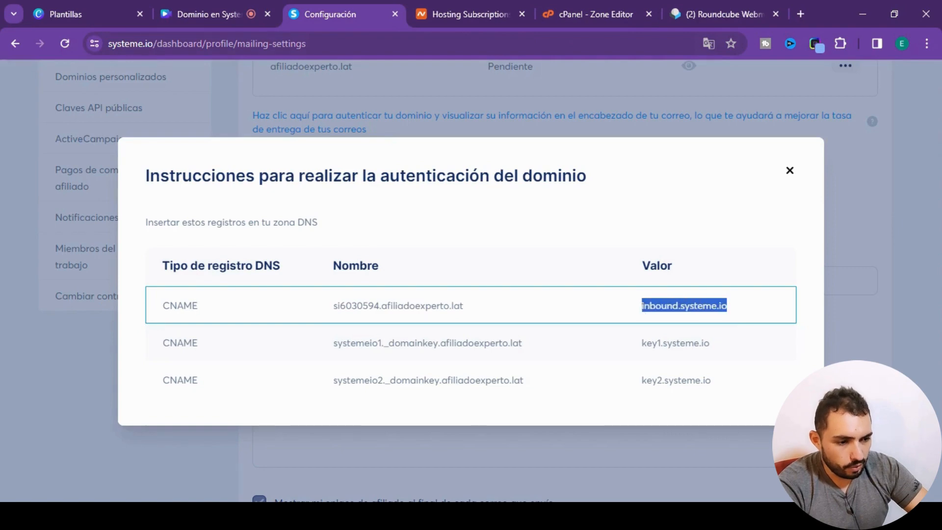
click(590, 19)
click(828, 219)
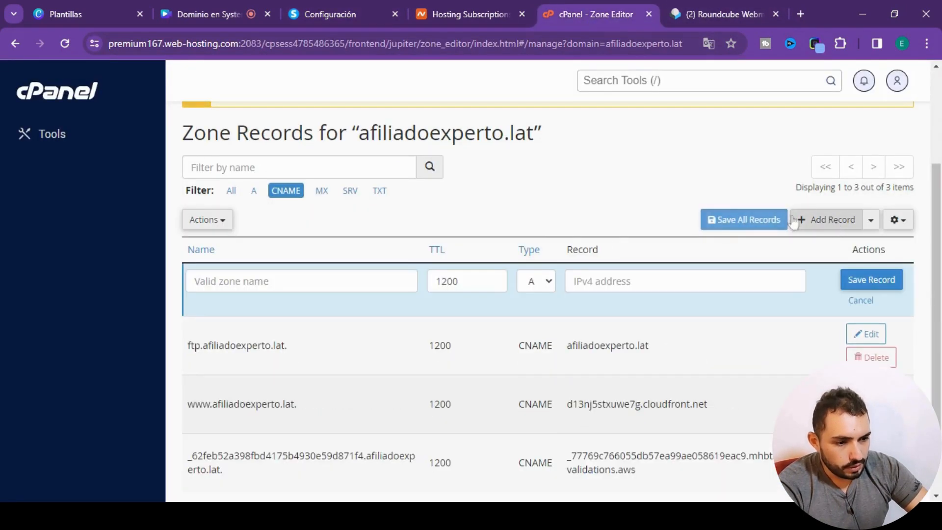
key(c)
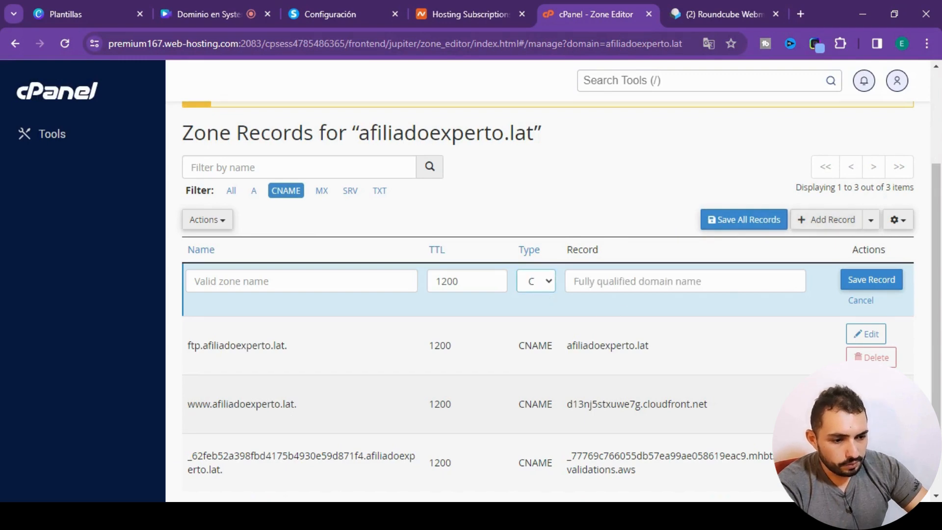
key(Tab)
text(inbound.systeme.io)
key(shift+Tab)
key(shift+Tab)
key(shift+Tab)
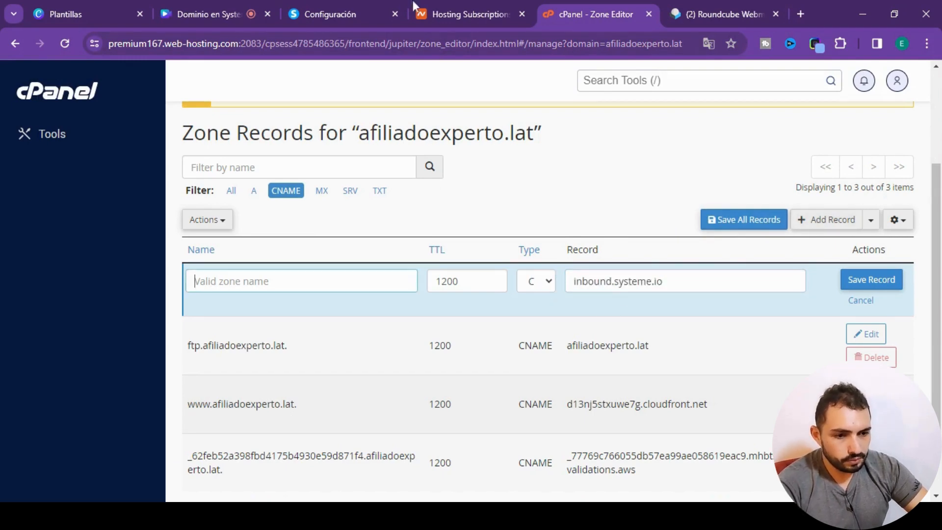
- Copy the name si6030594.afiliadoexperto.lat from systeme.io into the new CNAME record in cPanel and save the record
click(346, 15)
drag(460, 310, 321, 297)
key(ctrl+c)
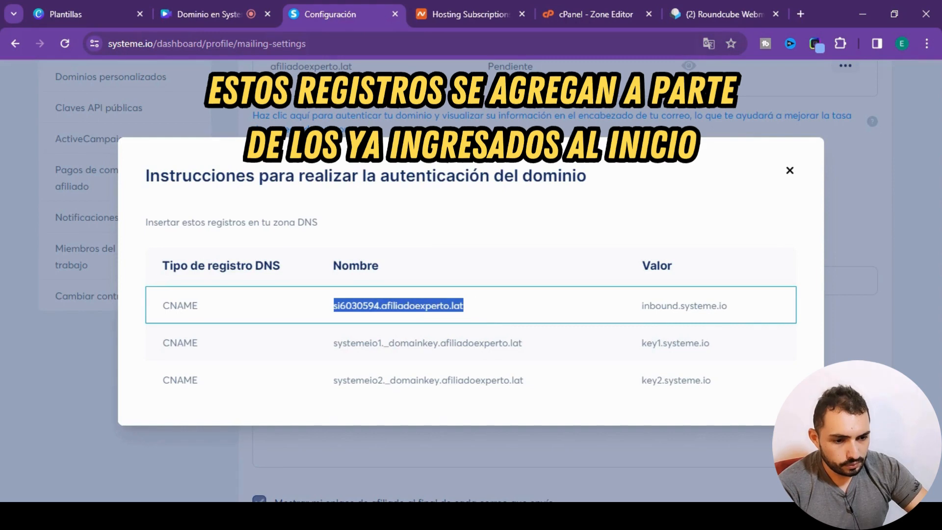
click(589, 15)
key(ctrl+v)
click(876, 288)
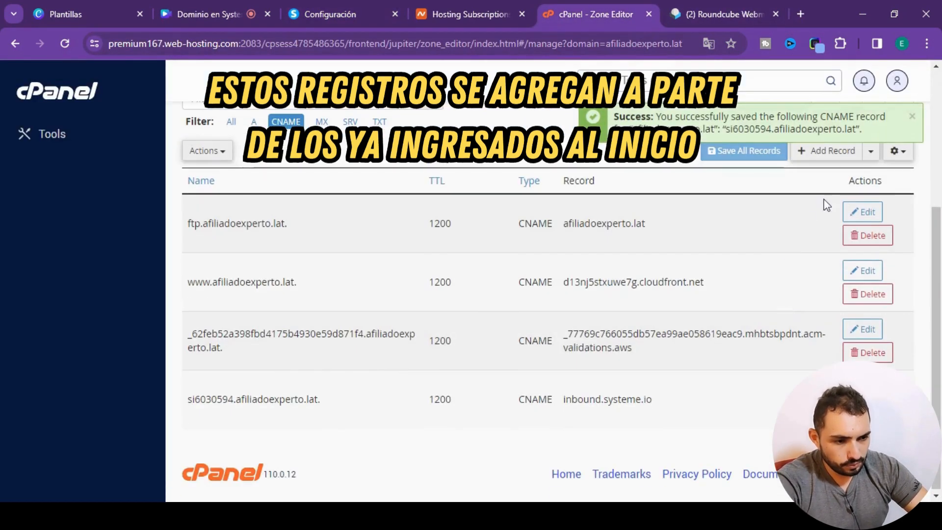
- Start another CNAME record in the cPanel zone and fill its value with key1.systeme.io copied from systeme.io
click(827, 151)
click(535, 214)
click(534, 238)
click(344, 20)
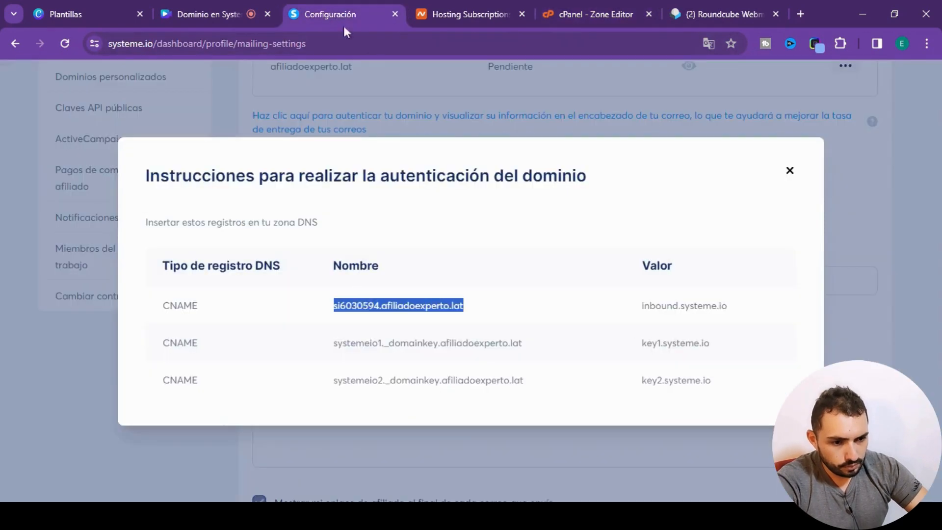
drag(710, 342, 641, 342)
key(ctrl+c)
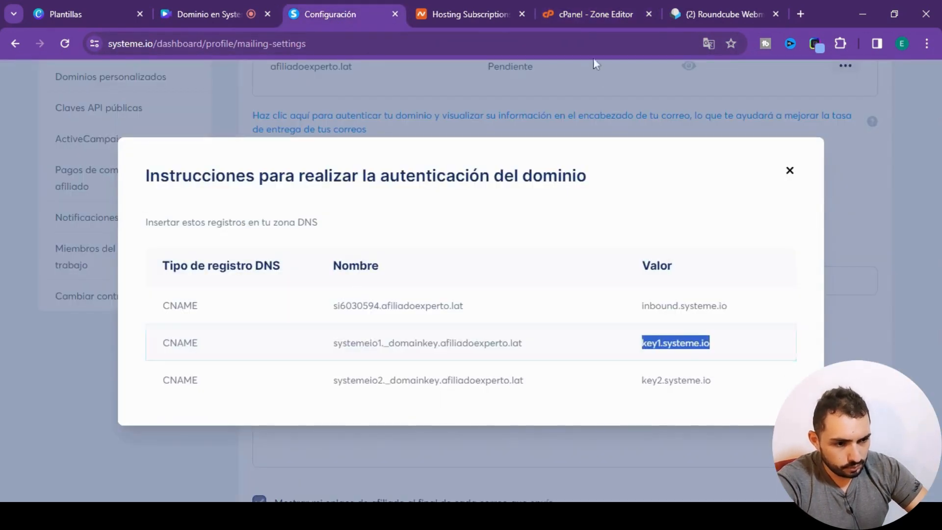
click(594, 13)
click(638, 212)
key(ctrl+v)
- Copy the name systemeio1._domainkey.afiliadoexperto.lat from systeme.io into the new CNAME record in cPanel and save the record
click(344, 14)
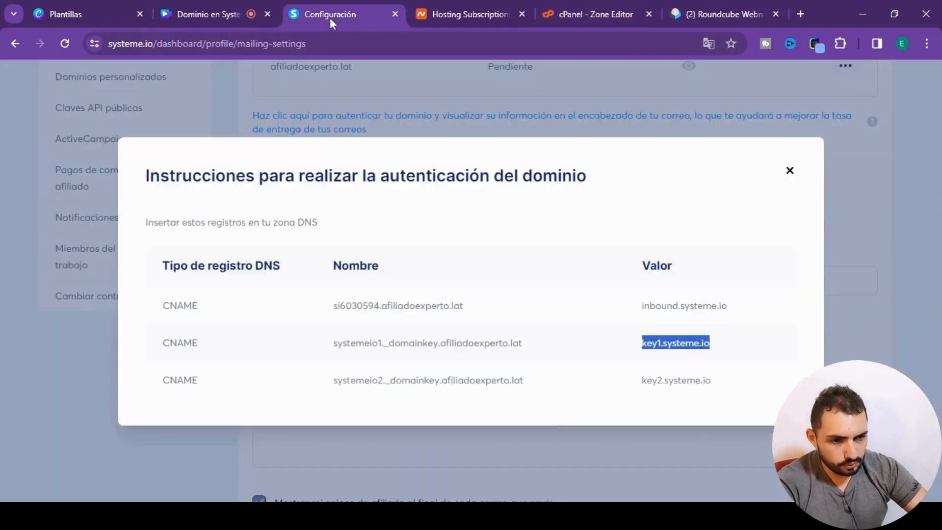
drag(523, 342, 322, 354)
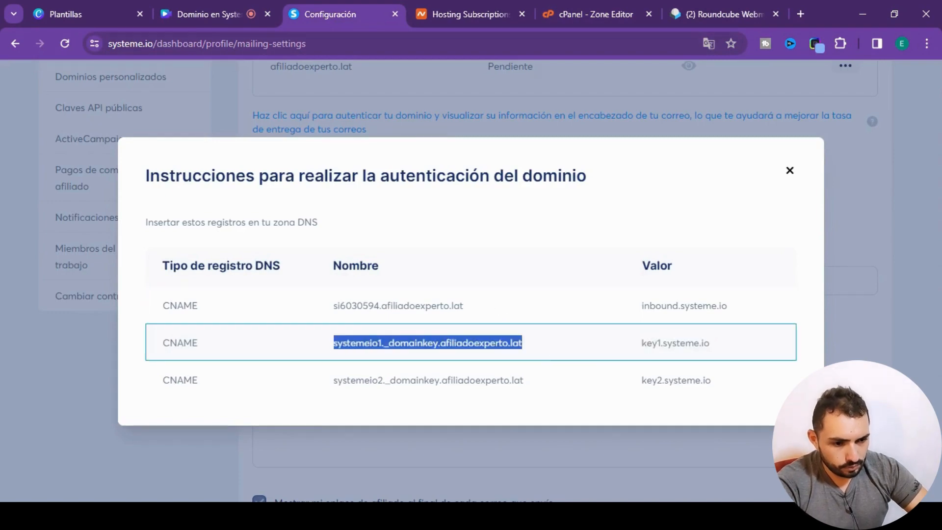
key(ctrl+c)
click(594, 14)
click(294, 212)
key(ctrl+v)
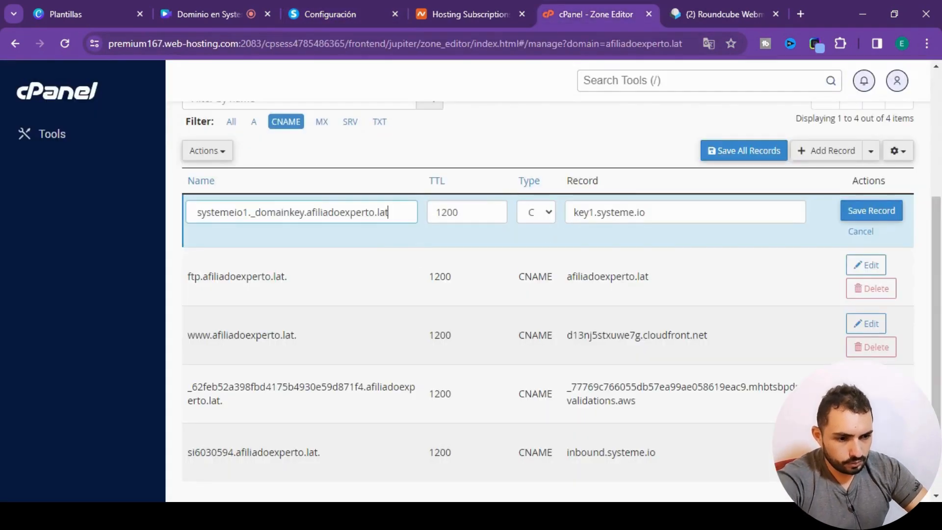
click(881, 211)
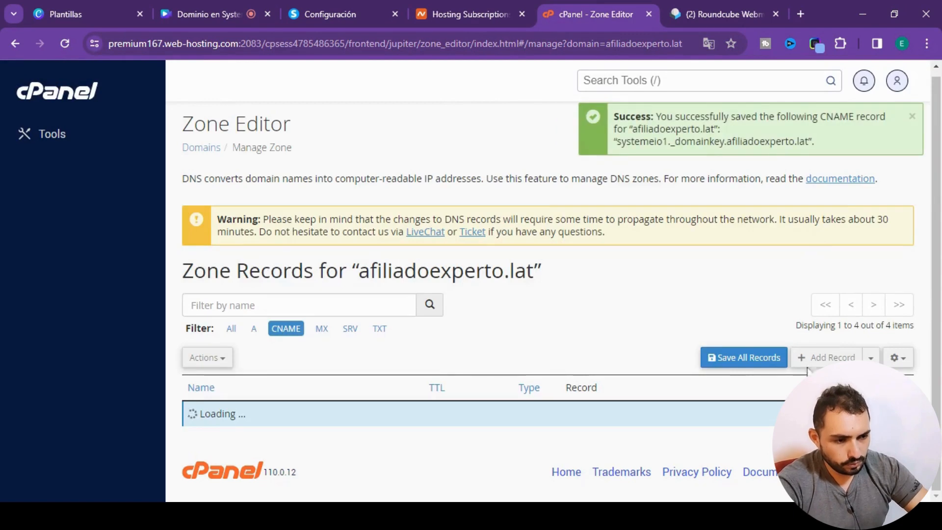
- Start another CNAME record in the cPanel zone and fill its value with key2.systeme.io copied from systeme.io
scroll(821, 213, down, 4)
scroll(829, 255, up, 2)
click(829, 288)
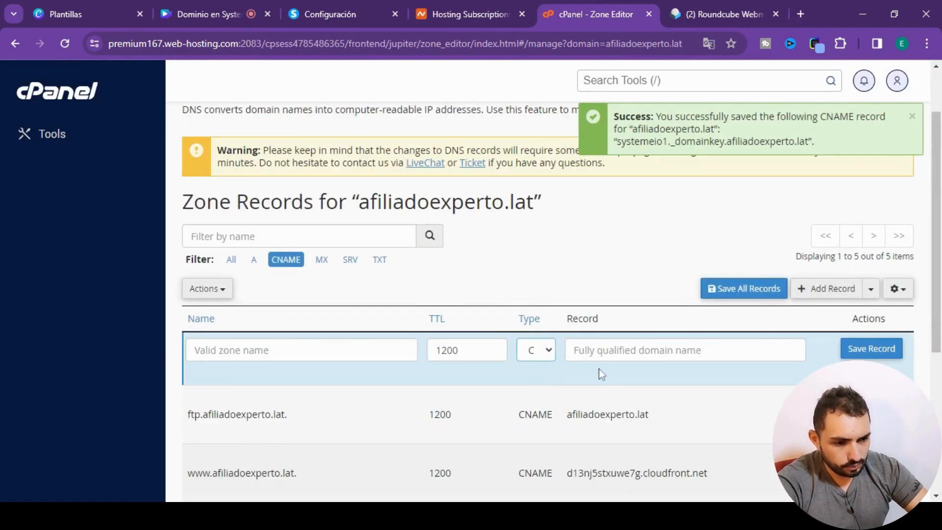
click(334, 13)
drag(721, 389, 640, 388)
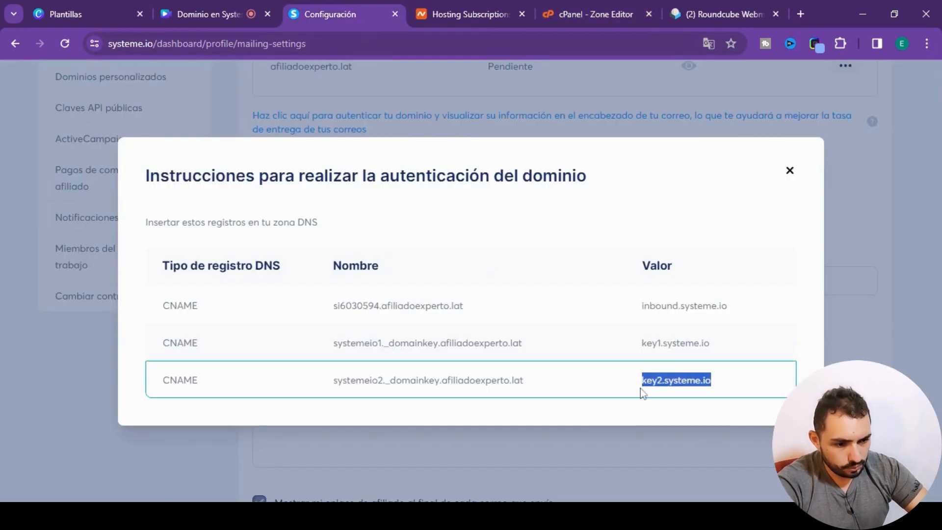
click(600, 15)
key(ctrl+v)
- Copy the name systemeio2._domainkey.afiliadoexperto.lat from systeme.io into the new CNAME record in cPanel and save the record
click(314, 15)
drag(530, 385, 334, 395)
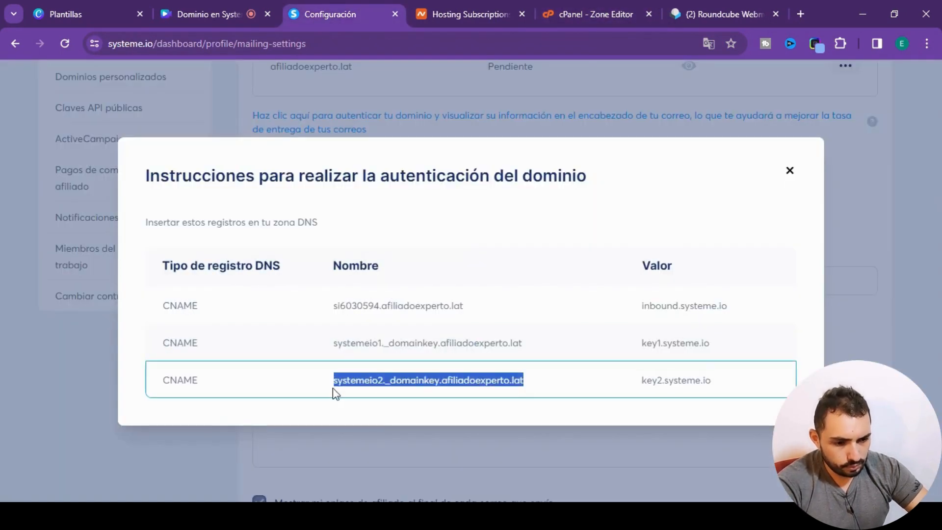
key(ctrl+c)
click(597, 15)
click(302, 350)
key(ctrl+v)
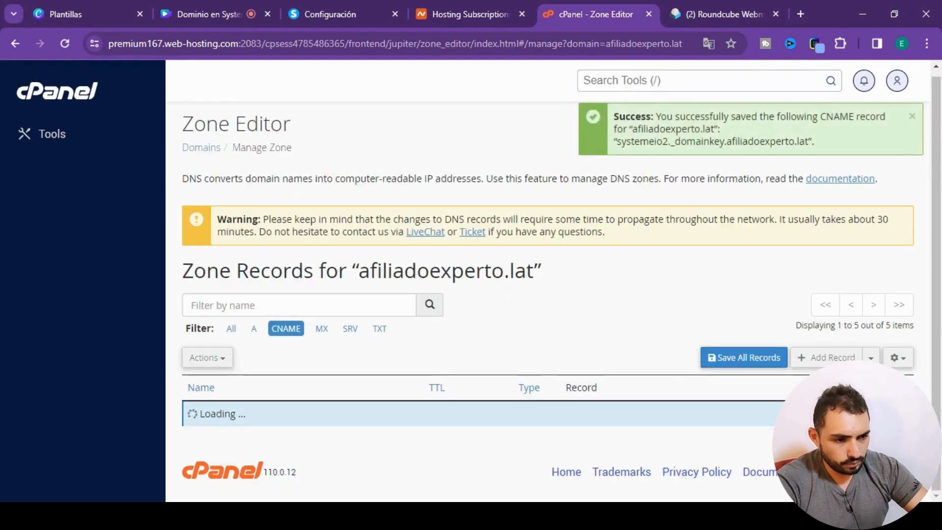
- Return to systeme.io, close the domain authentication instructions and review the status of the email address and domain
click(330, 15)
click(790, 171)
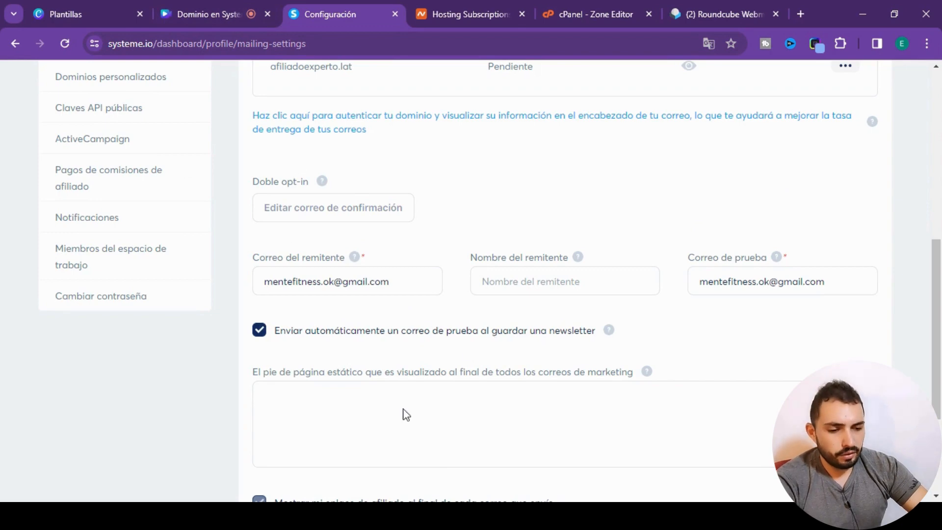
scroll(427, 354, down, 1)
scroll(445, 297, up, 8)
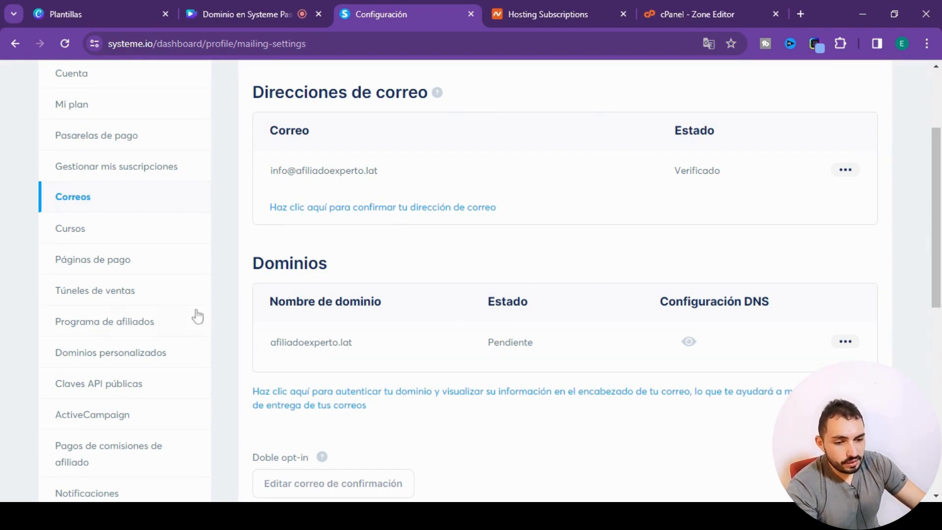
scroll(189, 309, up, 3)
scroll(137, 366, down, 1)
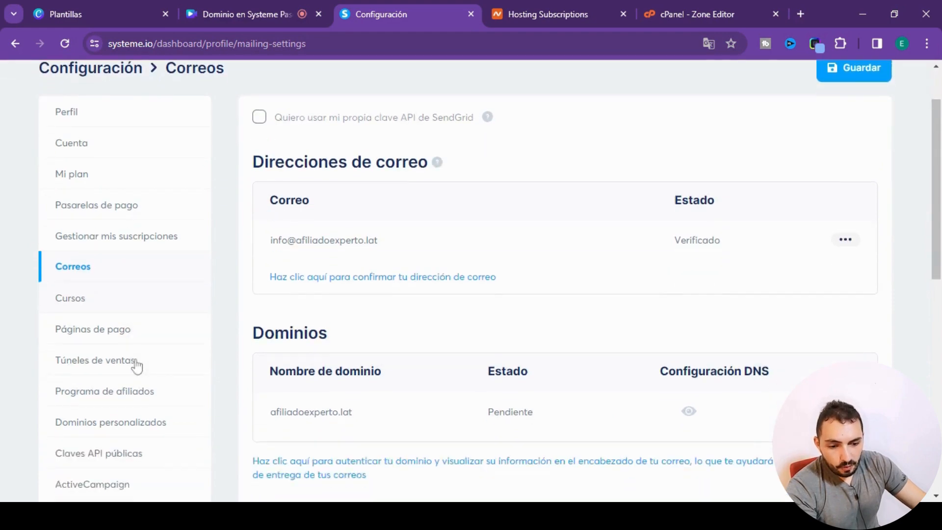
click(107, 425)
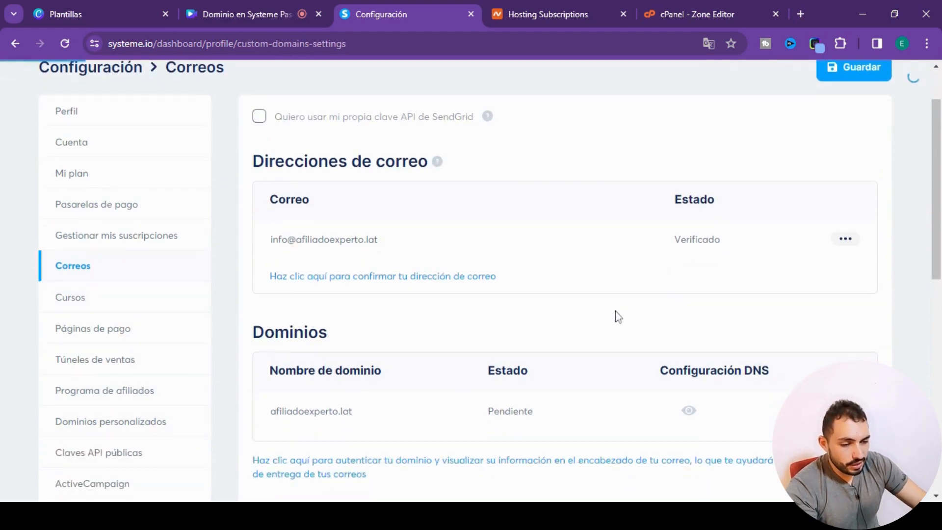
click(77, 418)
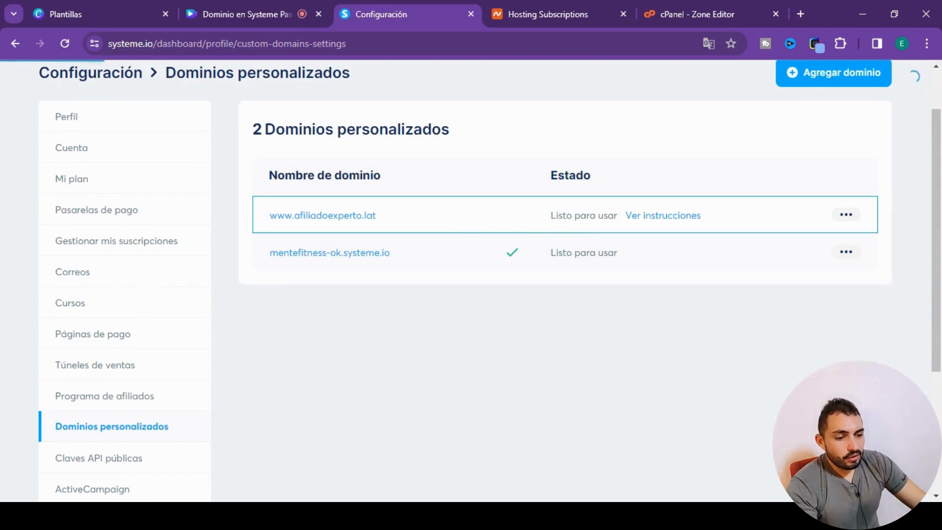
scroll(430, 93, up, 2)
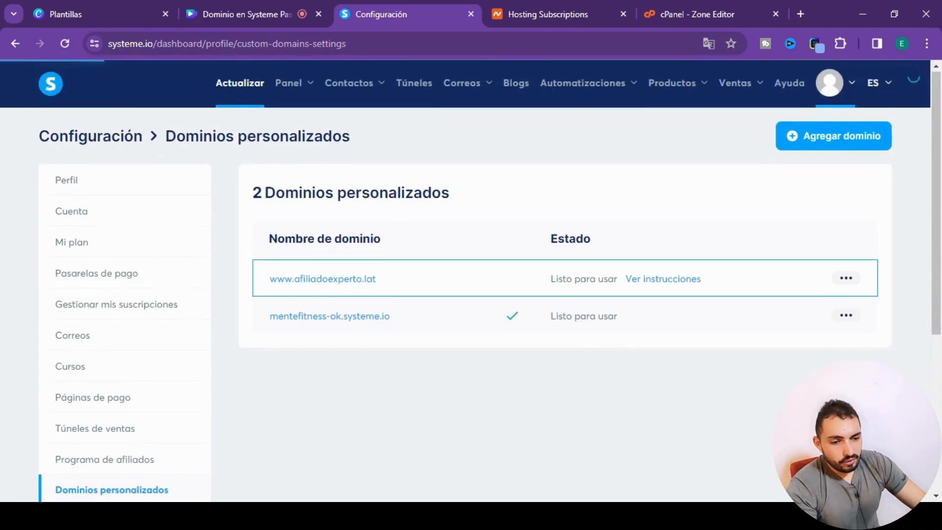
click(418, 92)
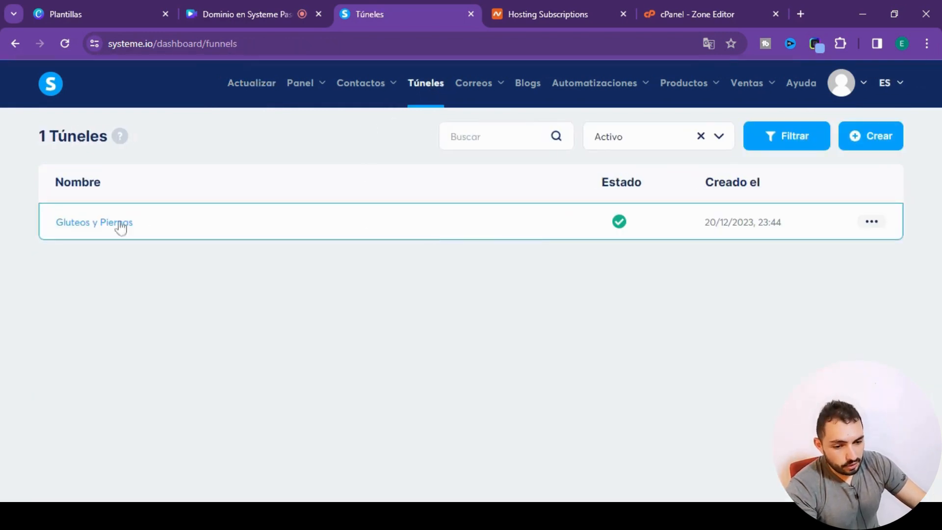
click(101, 227)
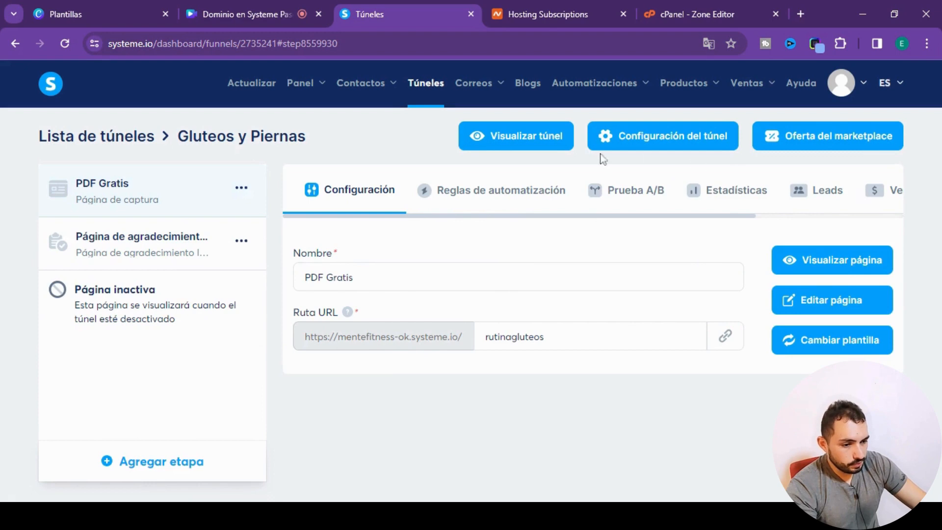
click(619, 148)
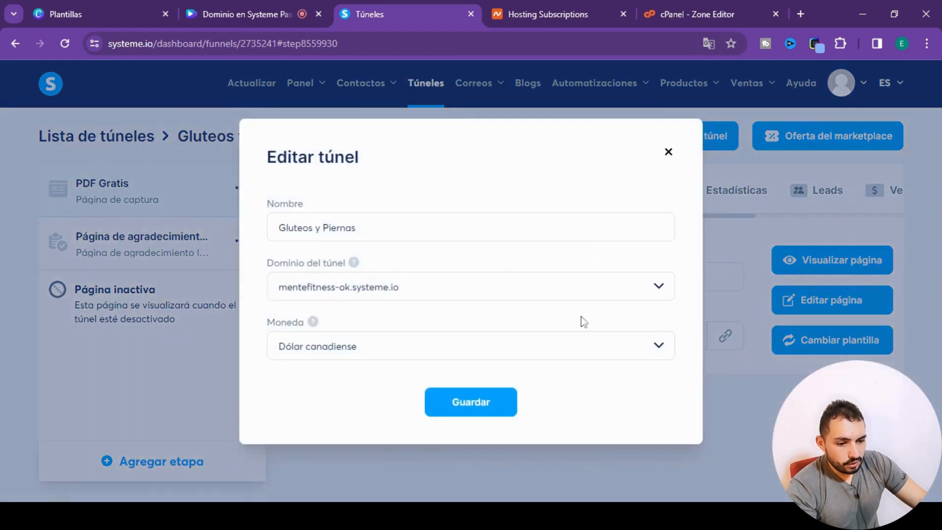
click(563, 292)
click(385, 340)
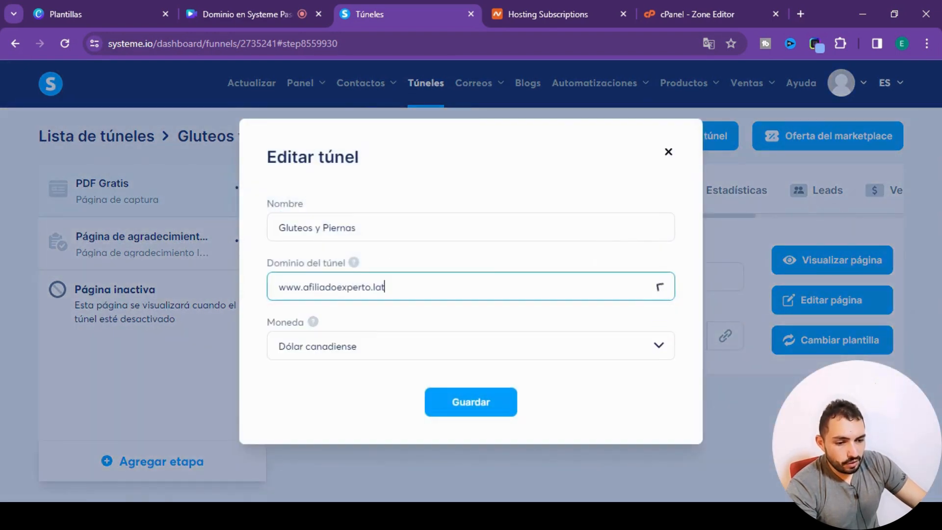
click(471, 403)
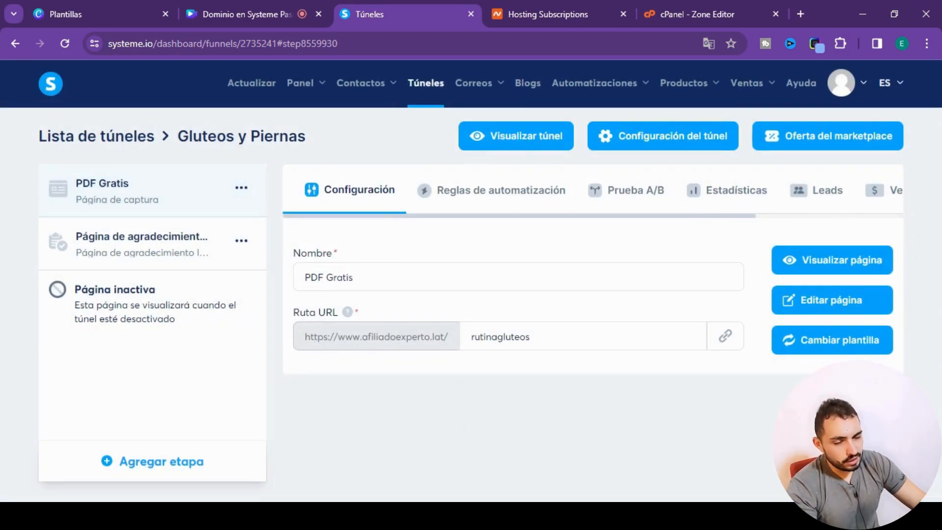
- Check the funnel page's URL path, open the systeme.io account settings and review the CNAME records in cPanel
click(531, 336)
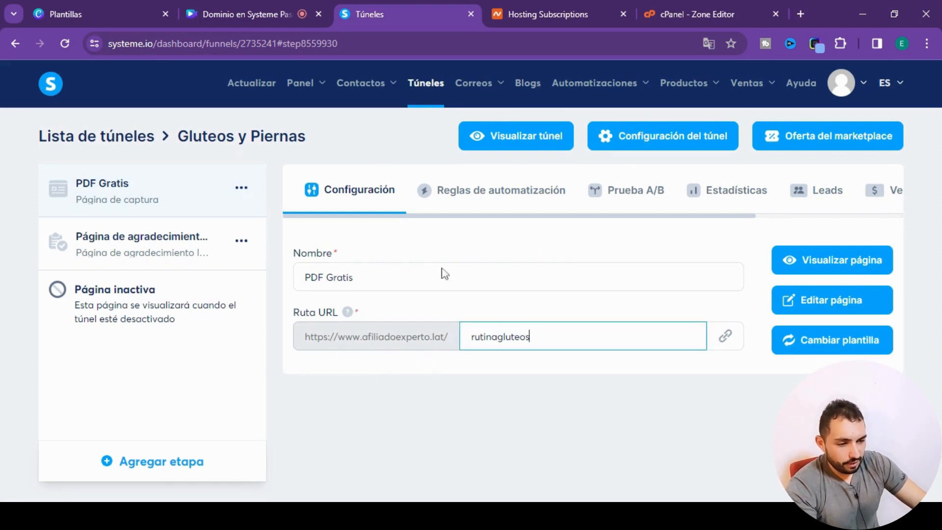
mouse_move(862, 95)
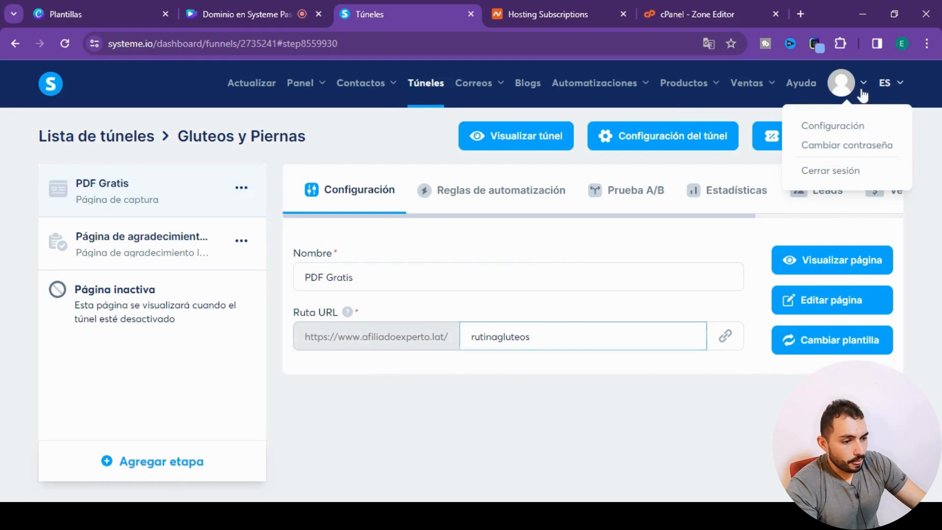
click(846, 126)
click(681, 15)
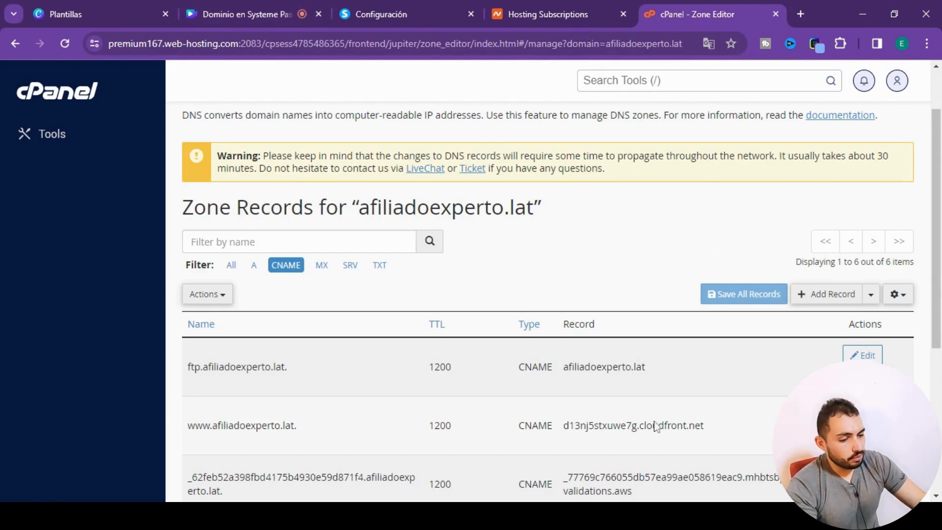
click(383, 14)
scroll(311, 146, up, 2)
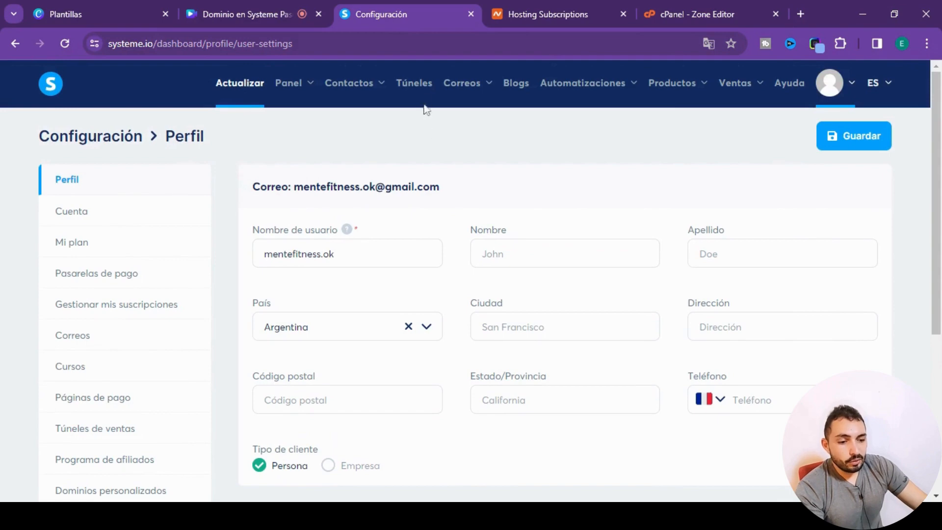